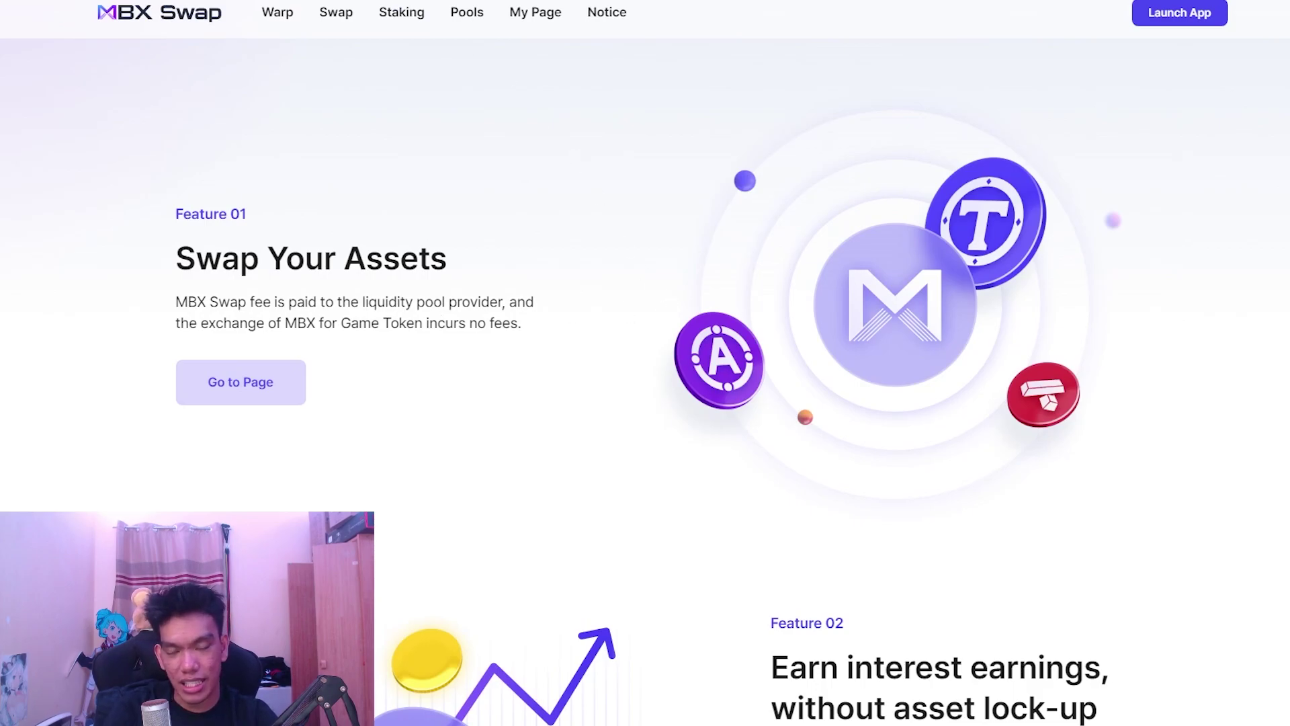
Step: Review the landing page's swap, interest earning and token staking features and the MARBLEX partners section
{"action": "scroll", "coordinate": [446, 290], "scroll_direction": "down", "scroll_amount": 6}
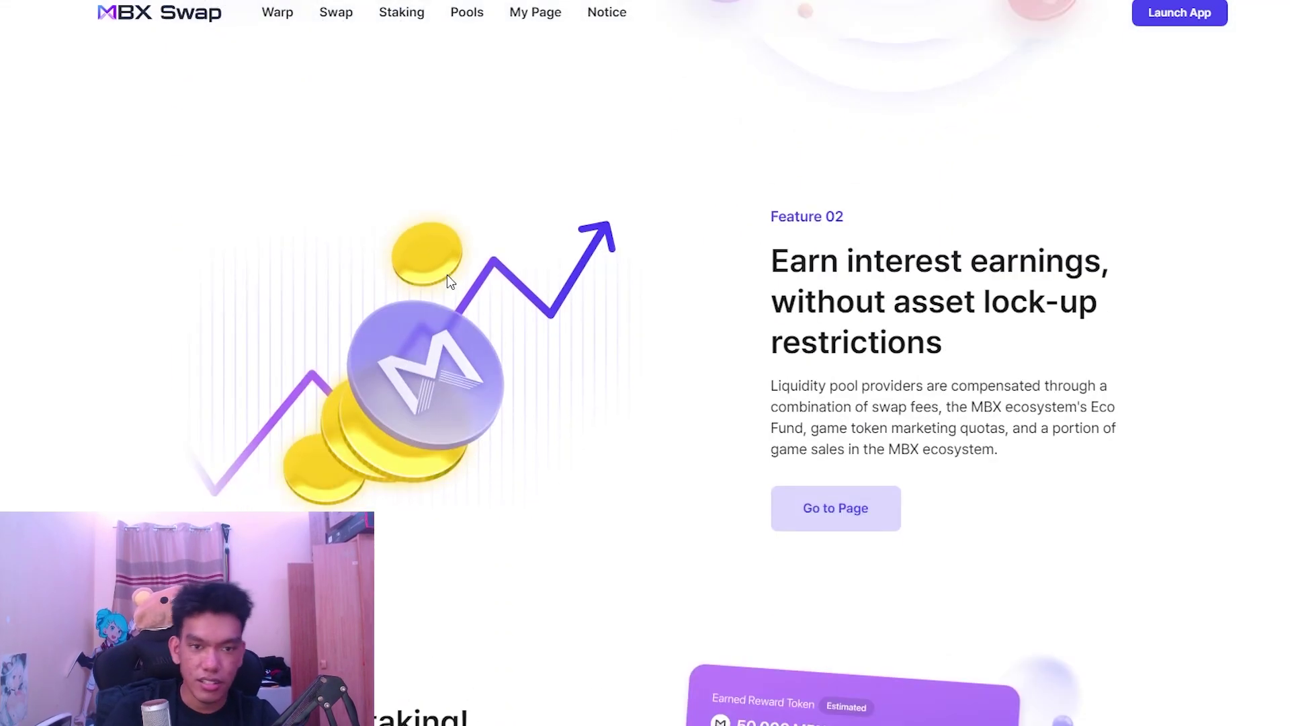
{"action": "left_click_drag", "start_coordinate": [854, 186], "coordinate": [966, 246]}
{"action": "left_click", "coordinate": [965, 246]}
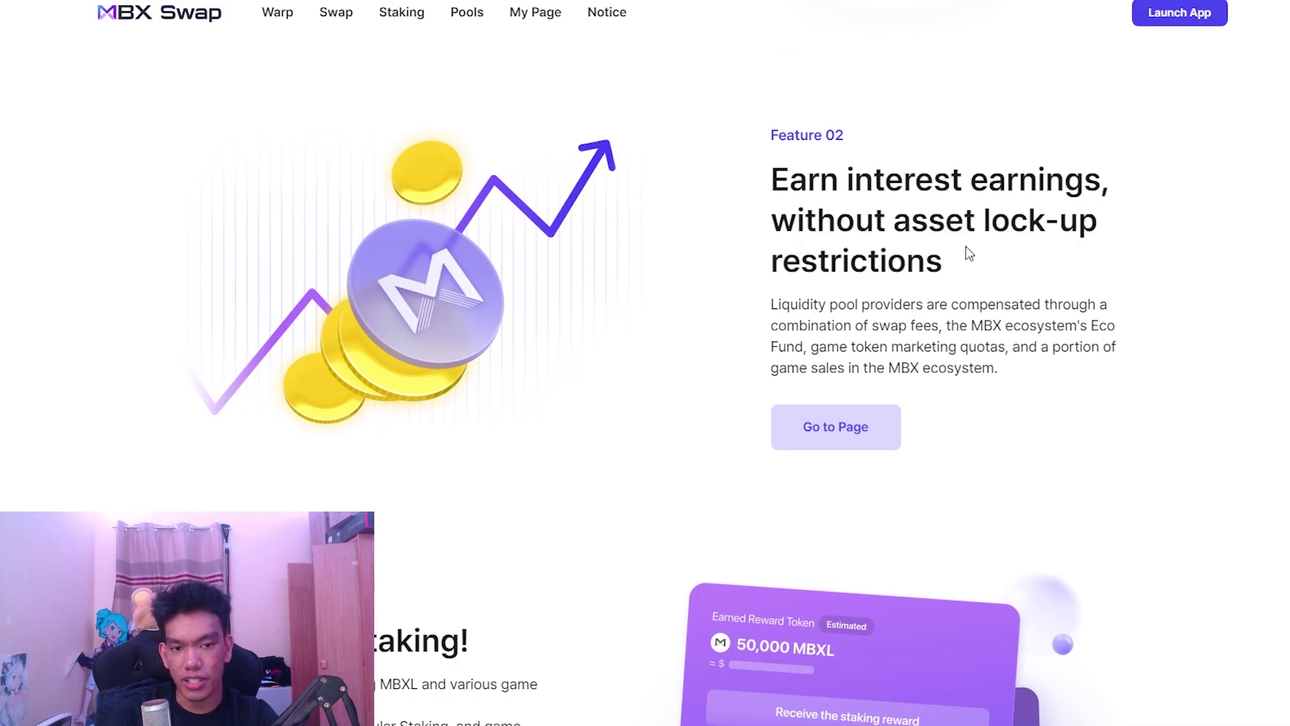
{"action": "scroll", "coordinate": [350, 293], "scroll_direction": "down", "scroll_amount": 5}
{"action": "left_click_drag", "start_coordinate": [296, 218], "coordinate": [380, 374]}
{"action": "left_click", "coordinate": [379, 376]}
{"action": "scroll", "coordinate": [881, 378], "scroll_direction": "up", "scroll_amount": 8}
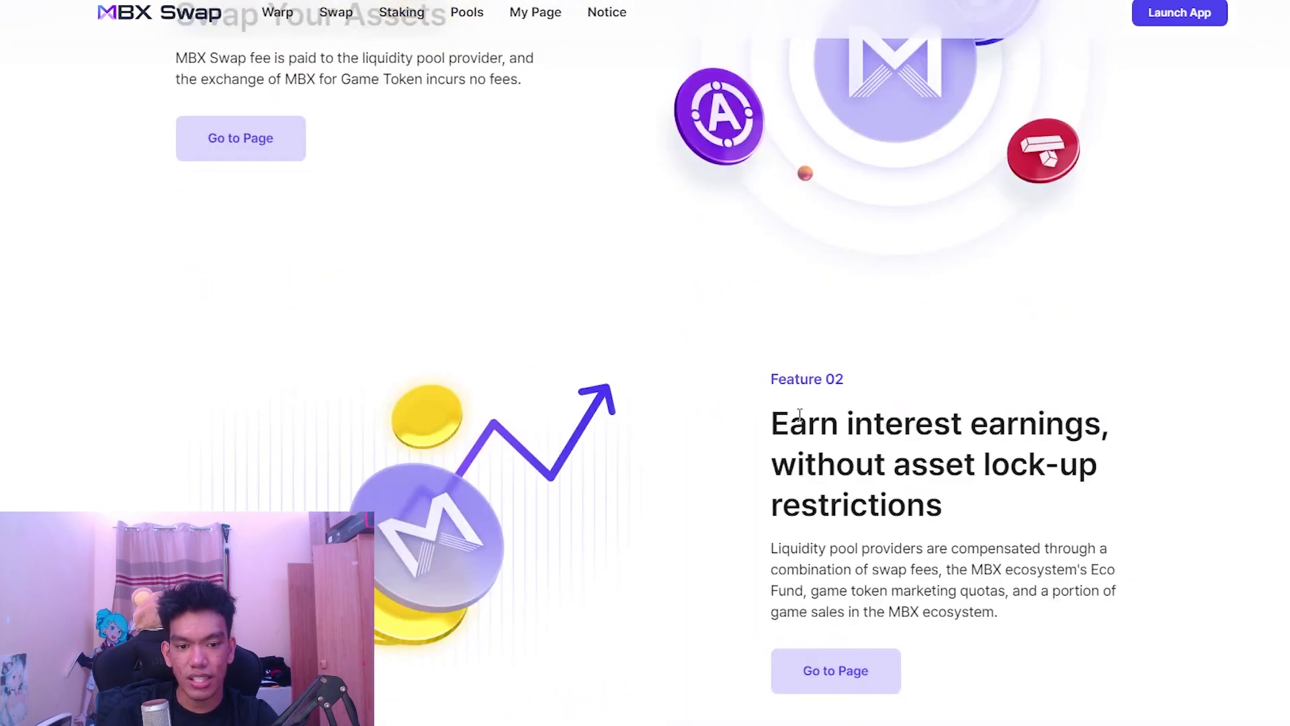
{"action": "scroll", "coordinate": [799, 413], "scroll_direction": "down", "scroll_amount": 12}
{"action": "scroll", "coordinate": [367, 290], "scroll_direction": "up", "scroll_amount": 3}
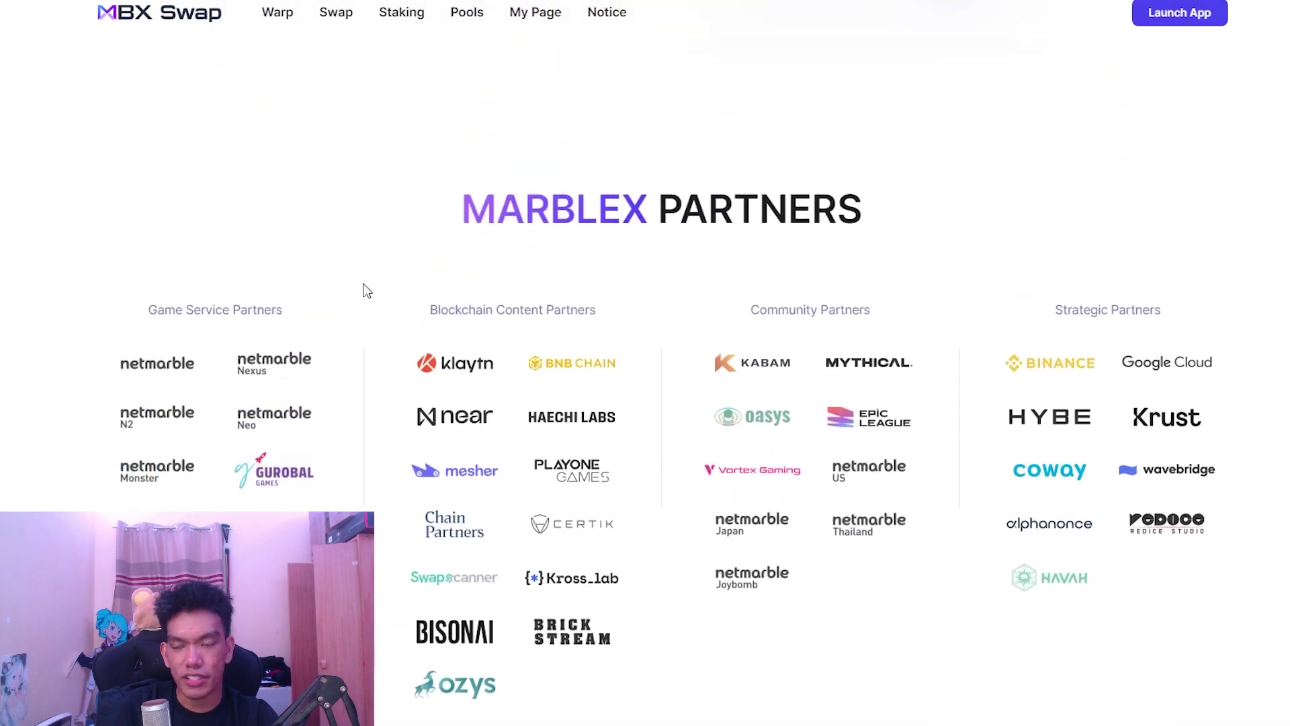
{"action": "scroll", "coordinate": [367, 291], "scroll_direction": "down", "scroll_amount": 1}
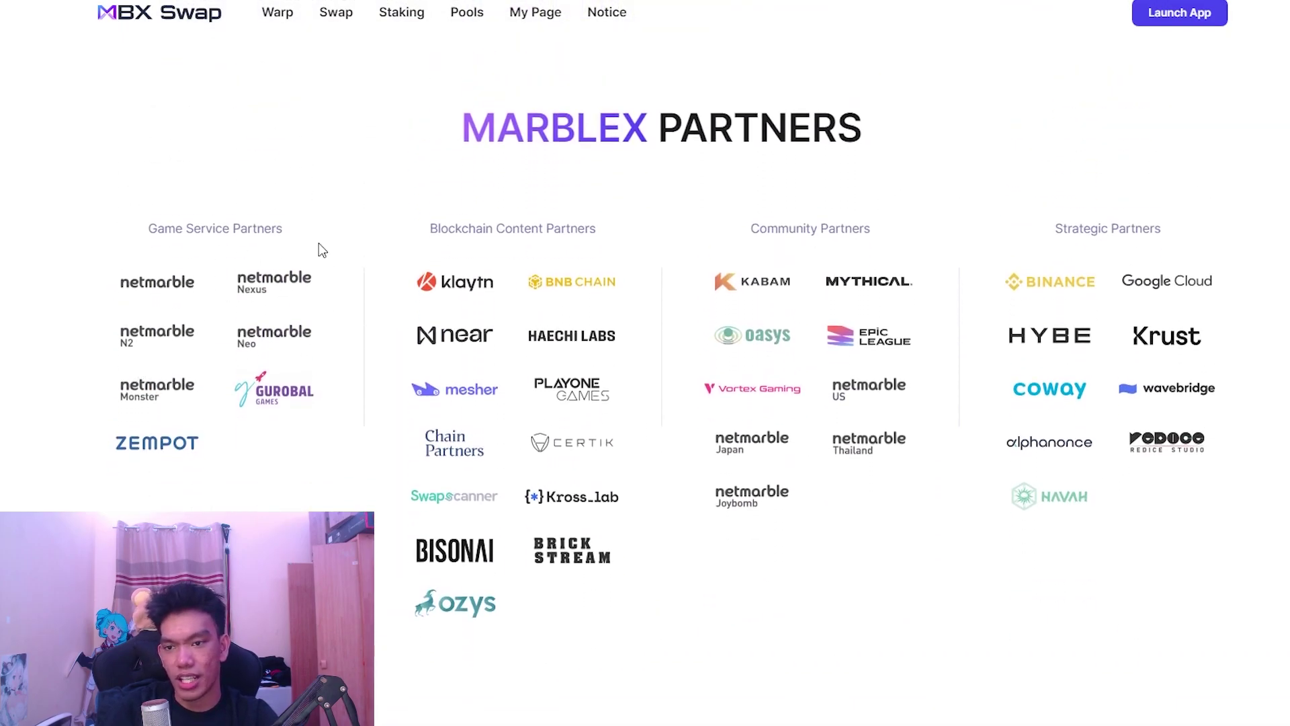
{"action": "scroll", "coordinate": [395, 242], "scroll_direction": "down", "scroll_amount": 1}
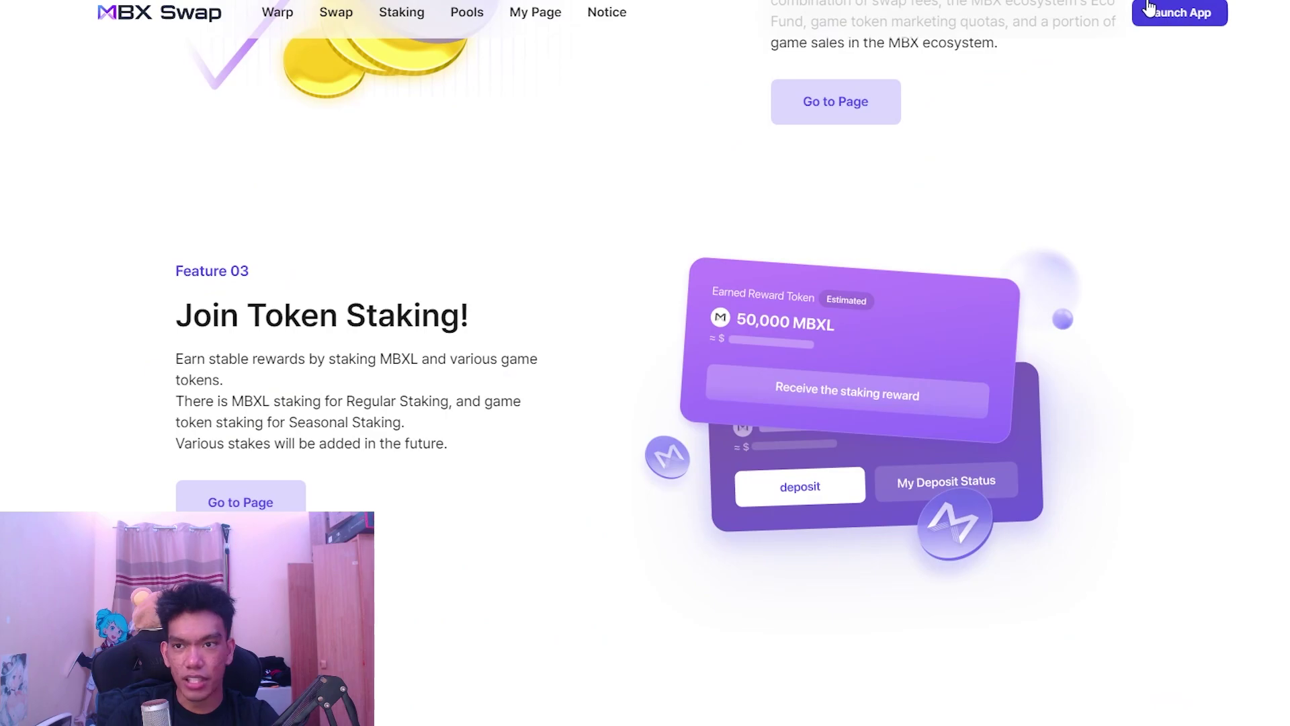
Step: Launch the swap app and set up a warp from MBX to MBXL on Klaytn (KIP-7) with the maximum MBX balance
{"action": "left_click", "coordinate": [1150, 10]}
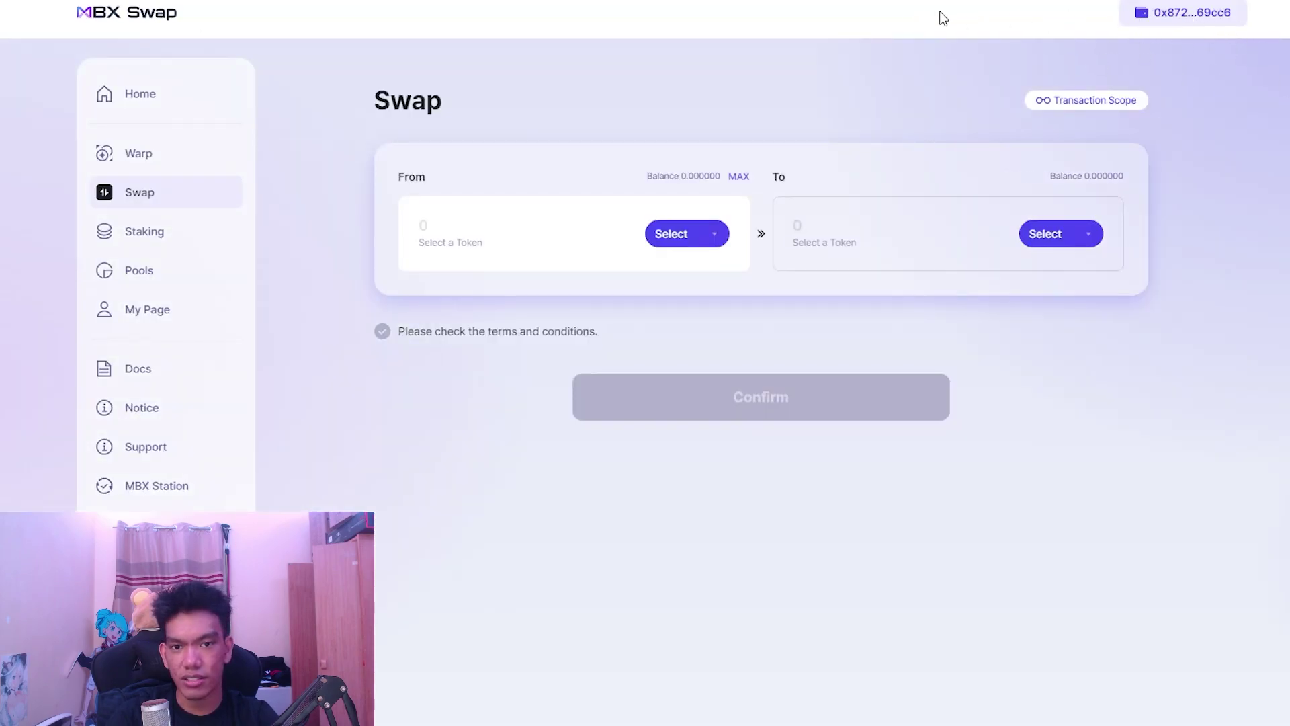
{"action": "left_click", "coordinate": [215, 174]}
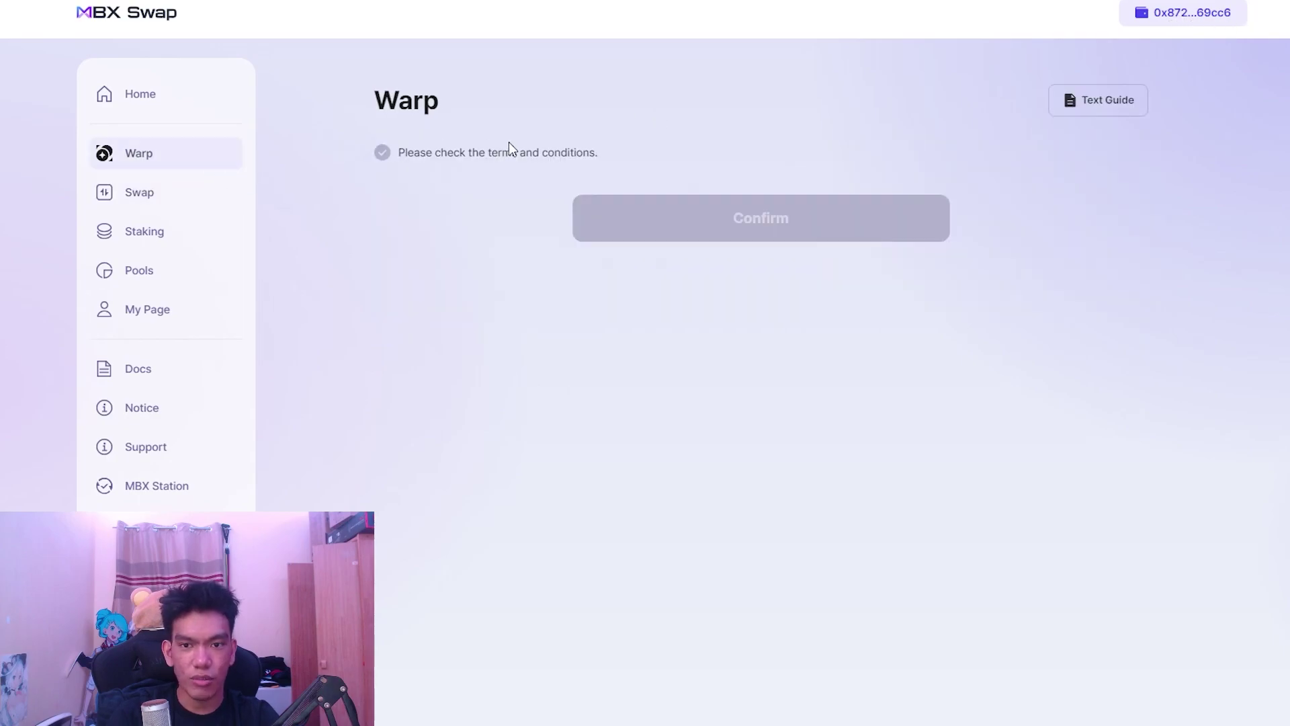
{"action": "left_click", "coordinate": [538, 229]}
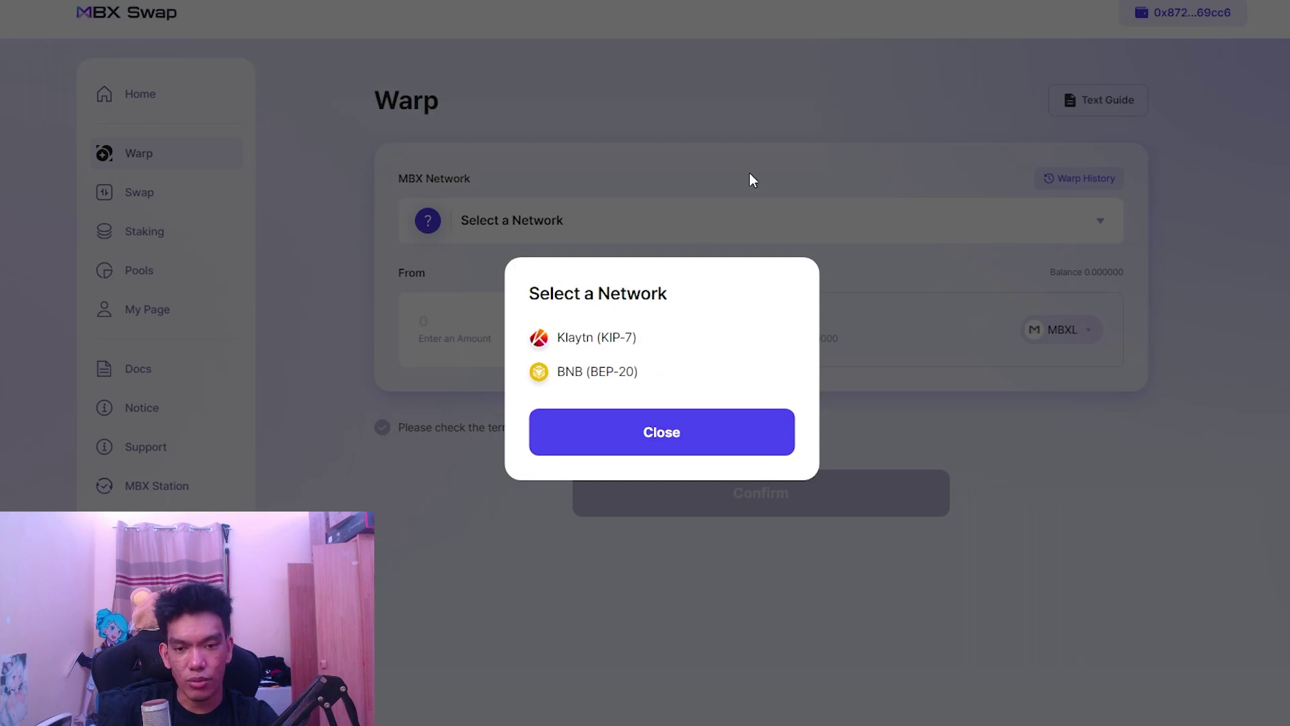
{"action": "left_click", "coordinate": [614, 343]}
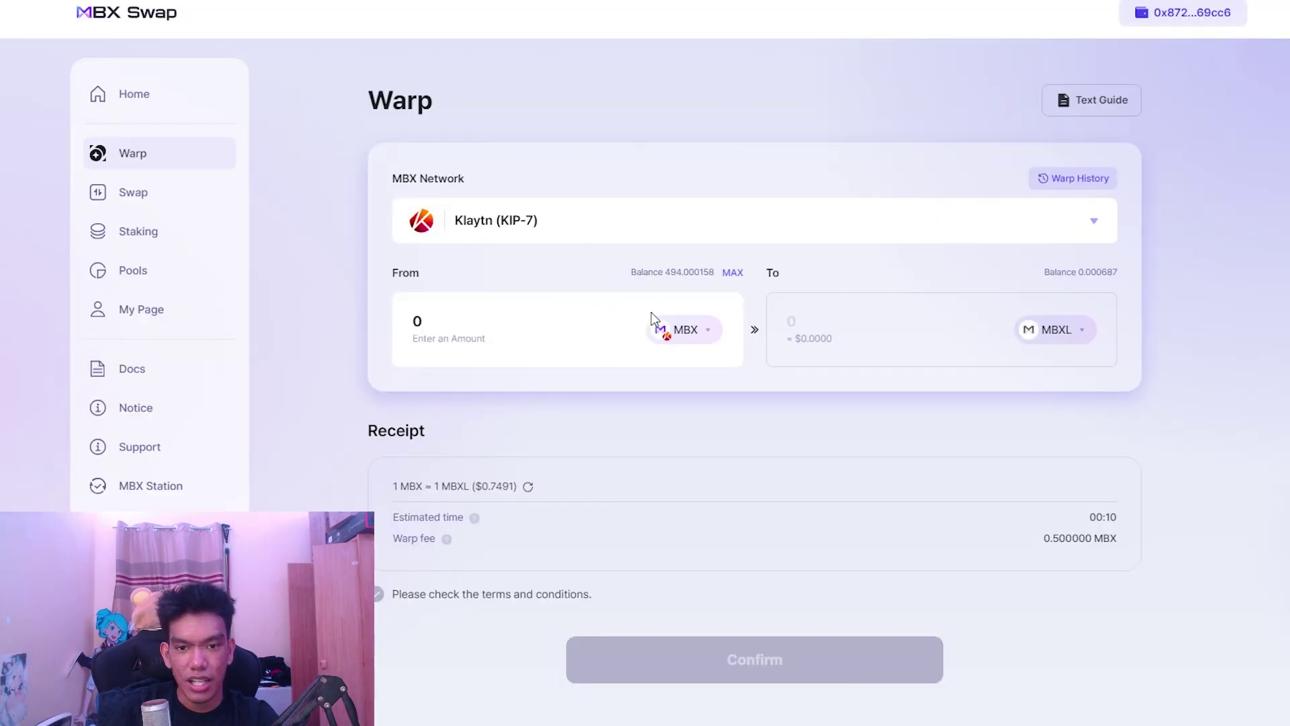
{"action": "left_click", "coordinate": [732, 276]}
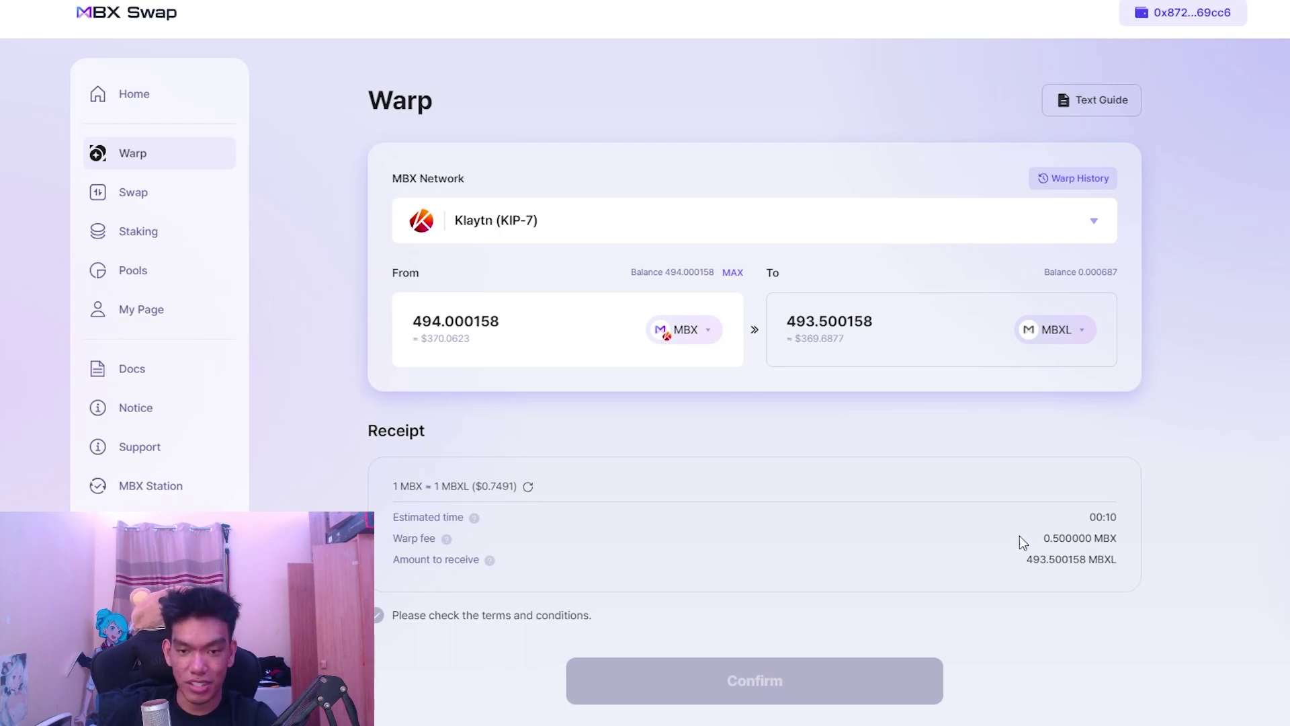
Step: Reselect MBX as the token to warp from and enter its maximum balance again
{"action": "left_click", "coordinate": [675, 342]}
{"action": "left_click", "coordinate": [671, 341]}
{"action": "left_click", "coordinate": [676, 339]}
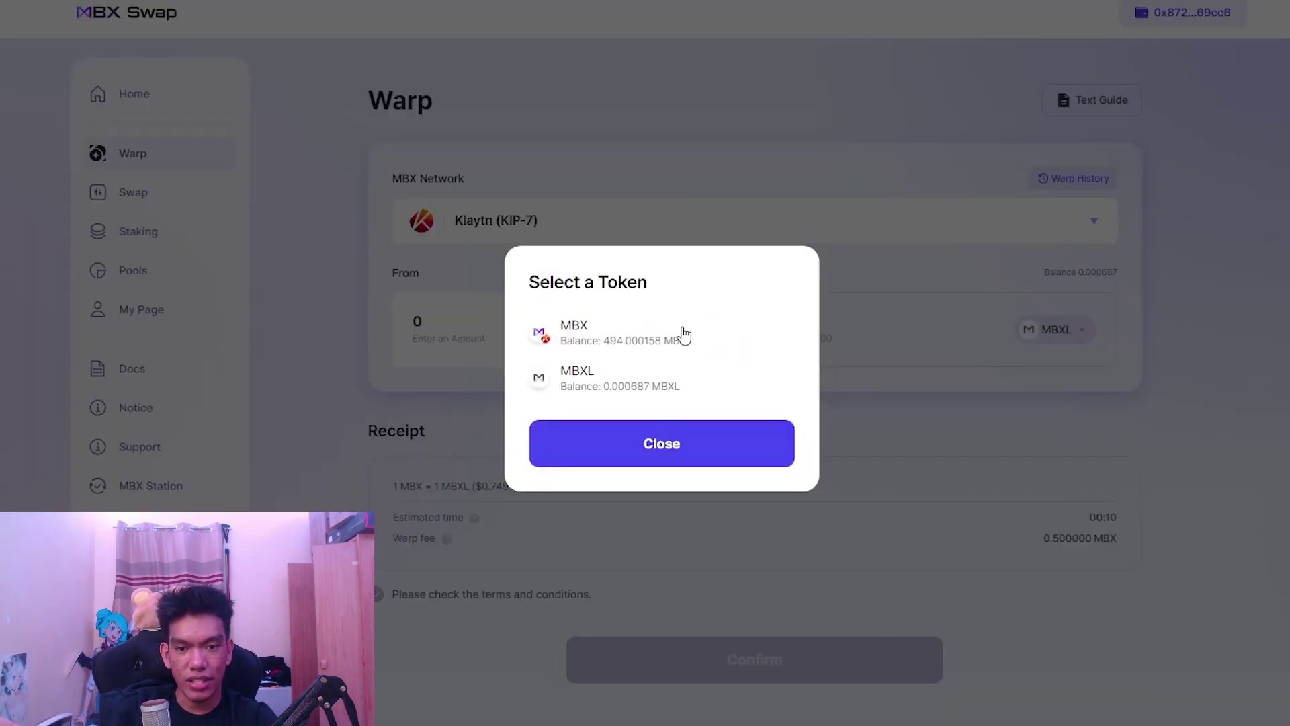
{"action": "left_click", "coordinate": [680, 333]}
{"action": "left_click", "coordinate": [733, 272]}
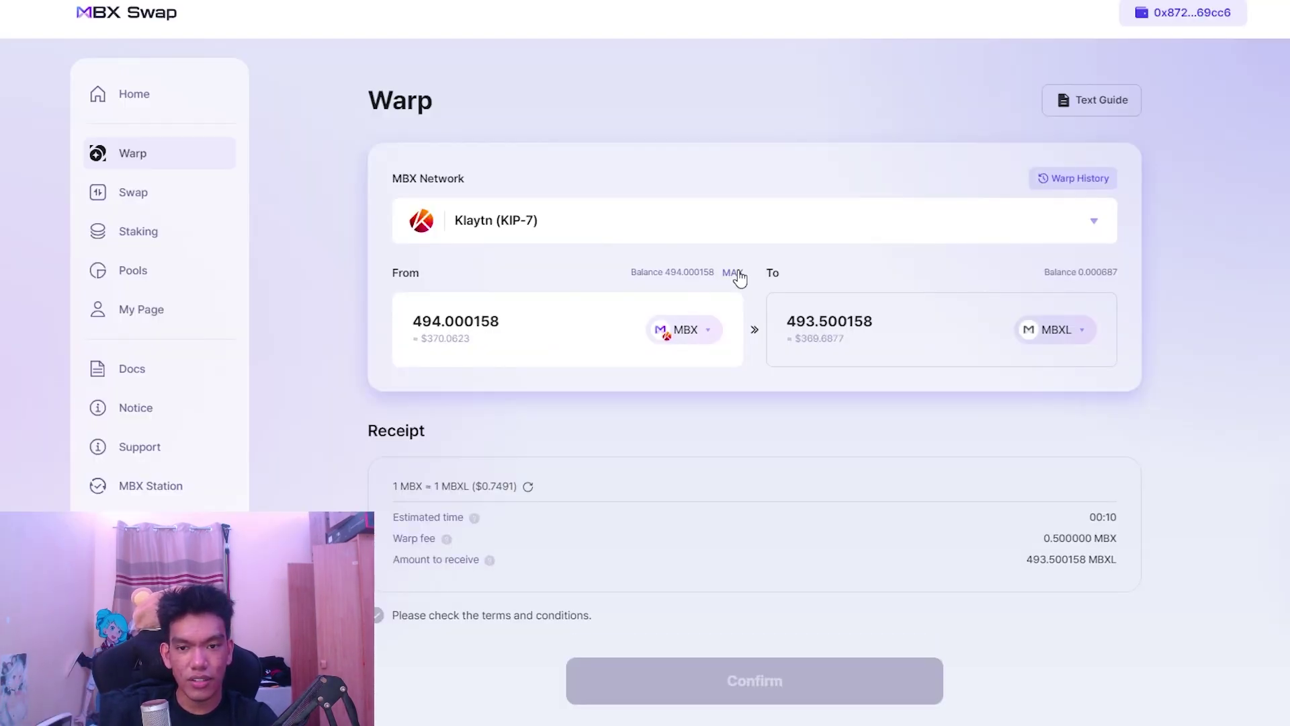
Step: Change the warp network to BNB (BEP-20) and select MBX as the source token
{"action": "left_click", "coordinate": [790, 235]}
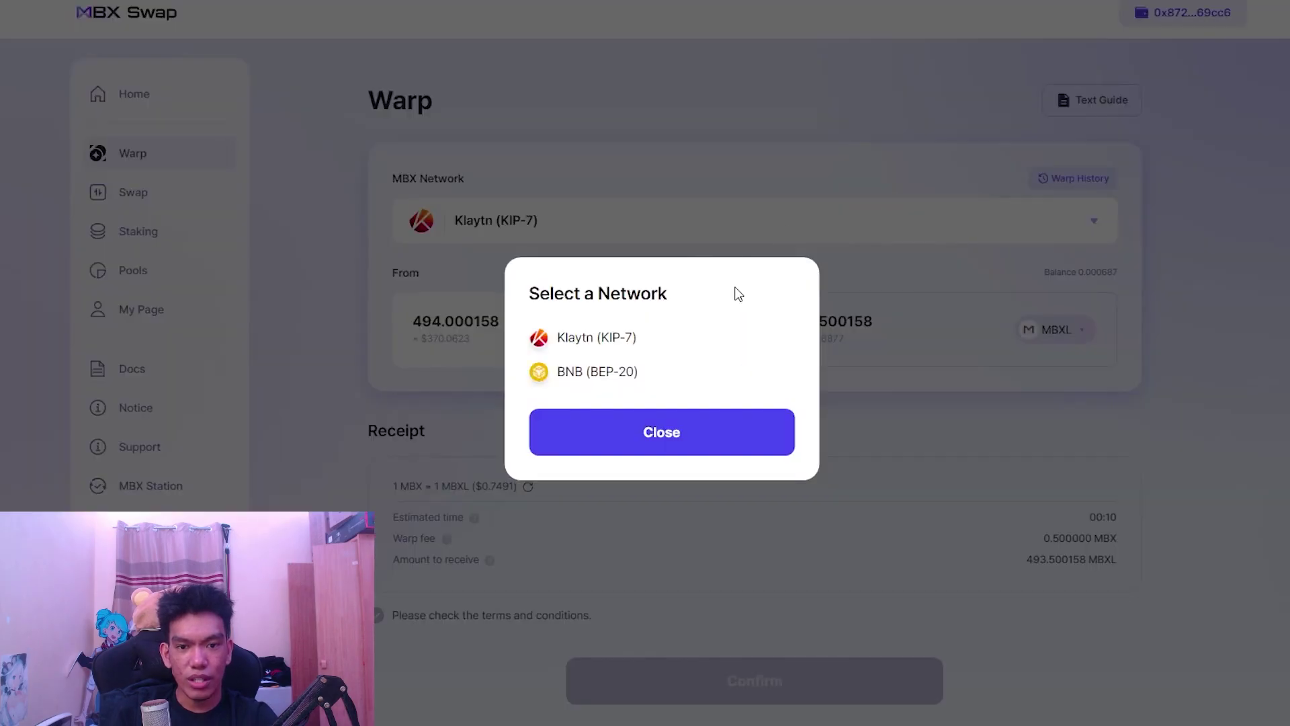
{"action": "left_click", "coordinate": [665, 376]}
{"action": "left_click", "coordinate": [672, 341]}
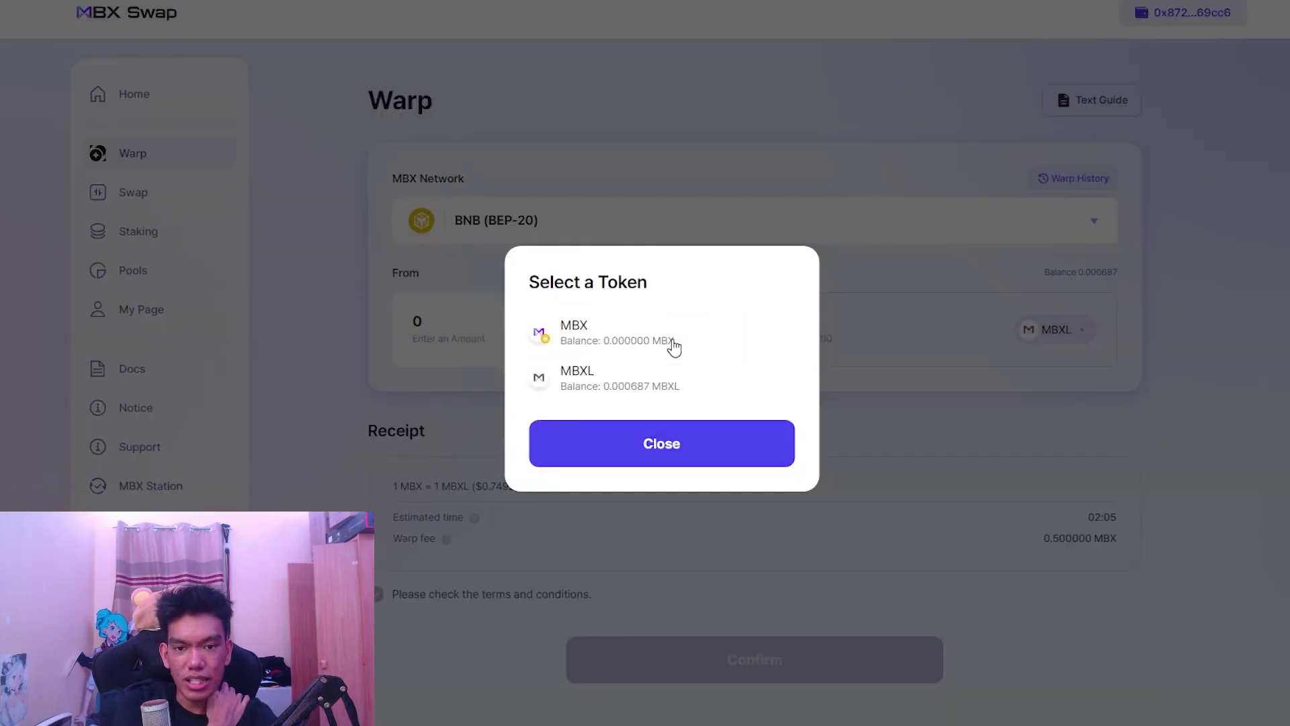
{"action": "left_click", "coordinate": [577, 350]}
Step: Switch the warp network back to Klaytn (KIP-7) and enter the maximum MBX balance
{"action": "left_click", "coordinate": [619, 235]}
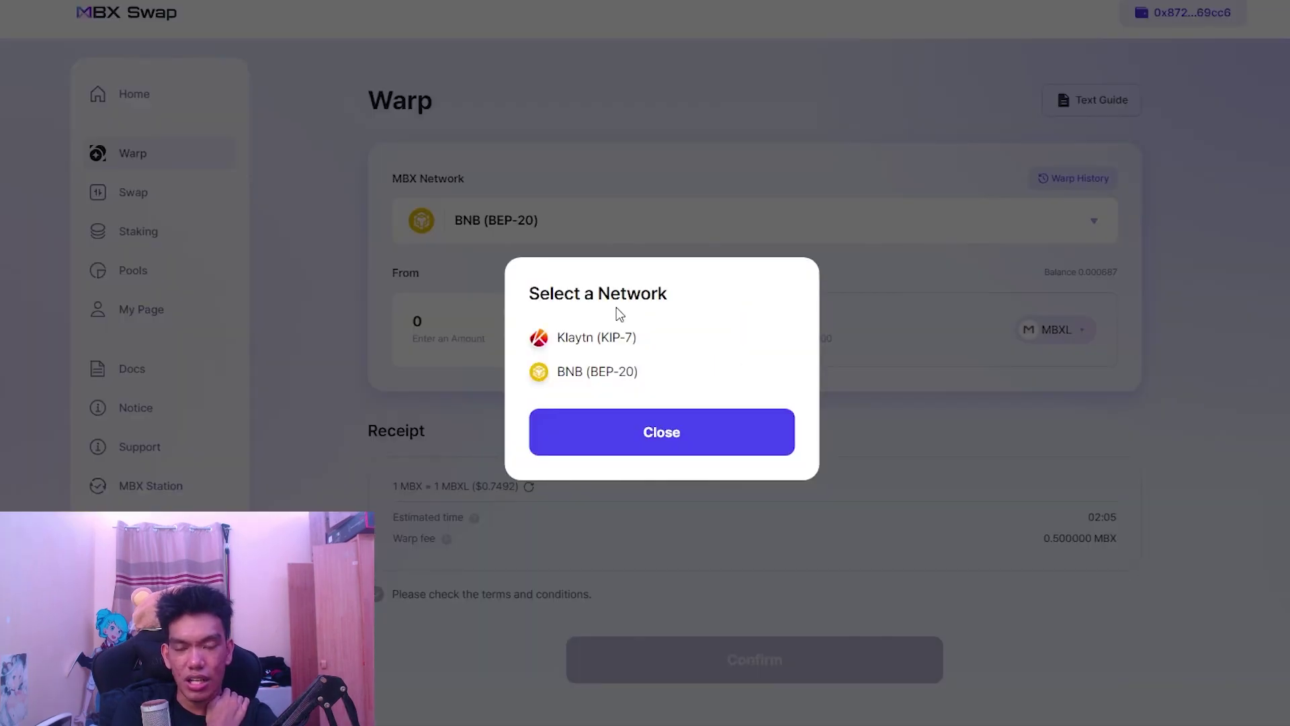
{"action": "left_click", "coordinate": [619, 338]}
{"action": "left_click", "coordinate": [732, 273]}
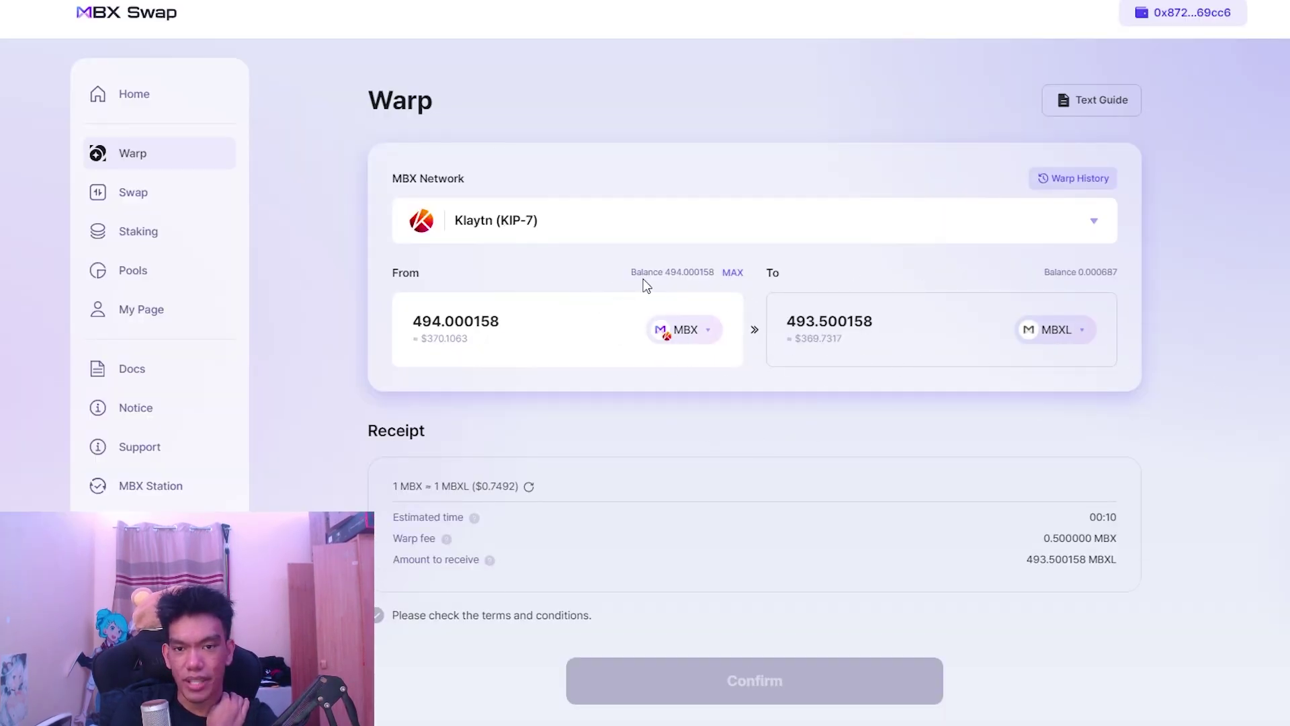
Step: Set up a swap from MBXL with its maximum balance and view the available target tokens without choosing one
{"action": "left_click", "coordinate": [167, 193]}
{"action": "left_click", "coordinate": [884, 119]}
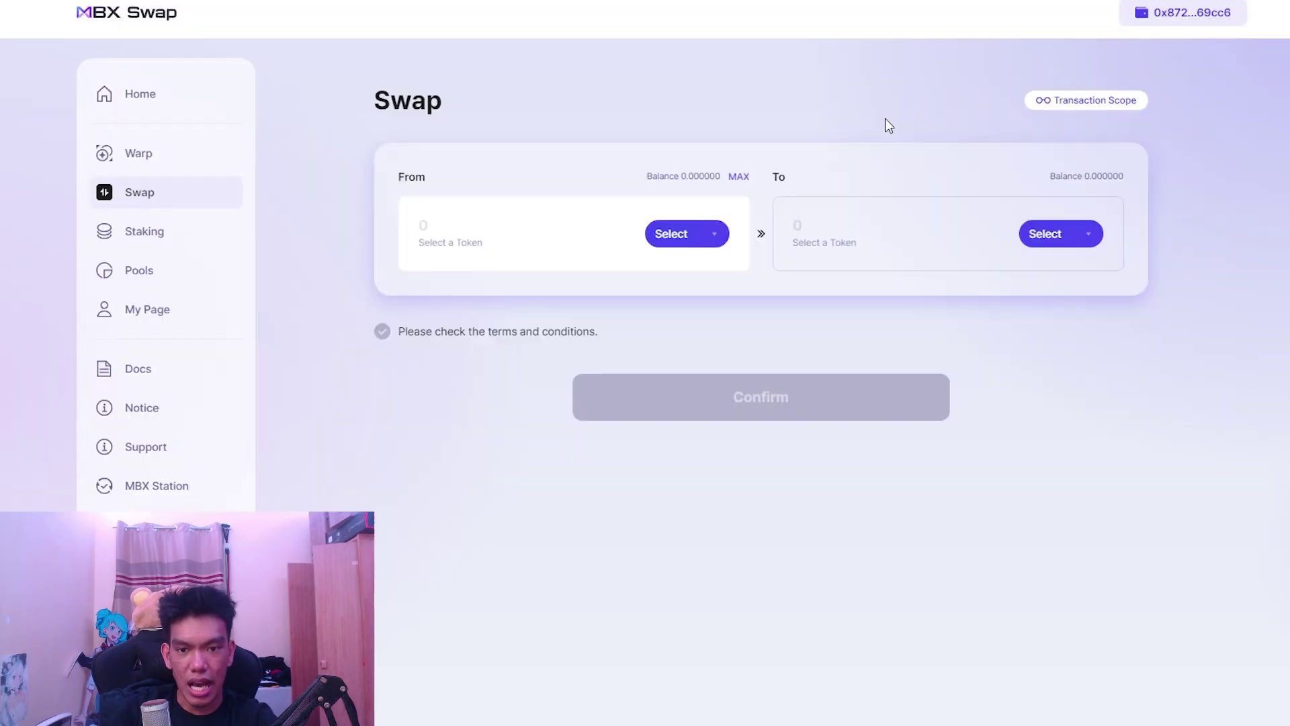
{"action": "left_click", "coordinate": [699, 234]}
{"action": "left_click", "coordinate": [641, 377]}
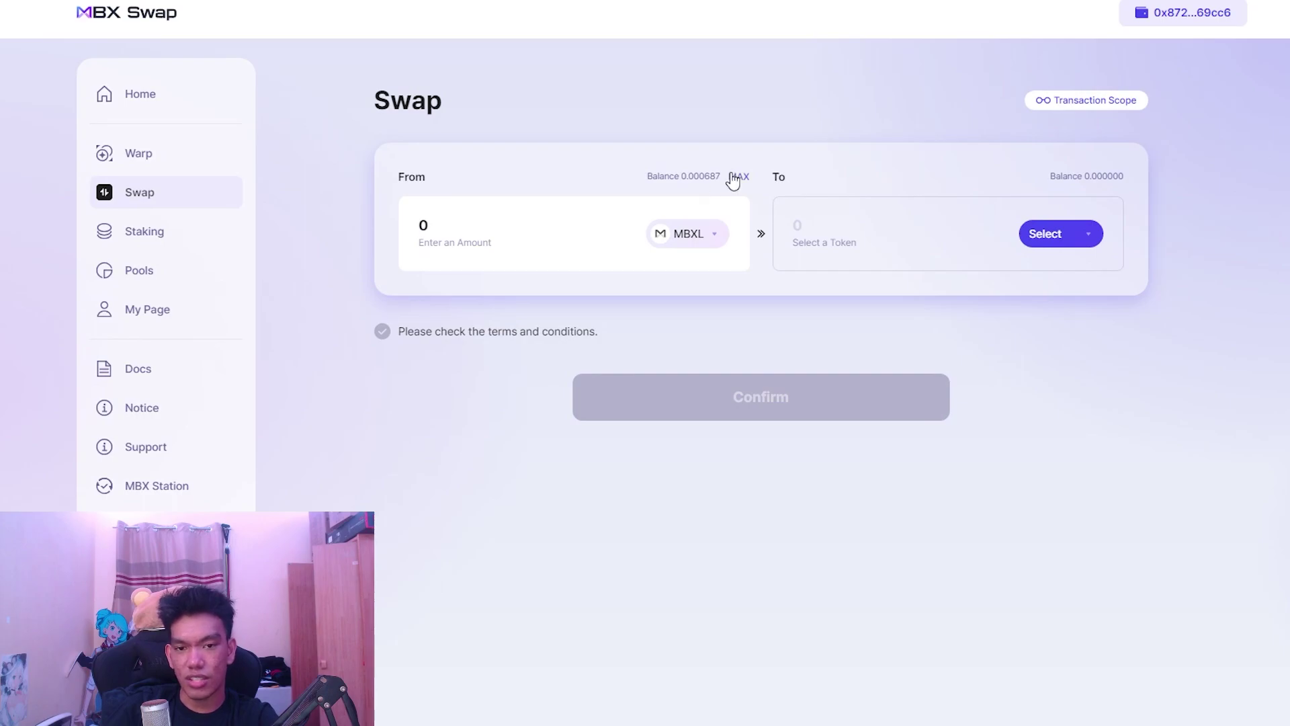
{"action": "left_click", "coordinate": [703, 237]}
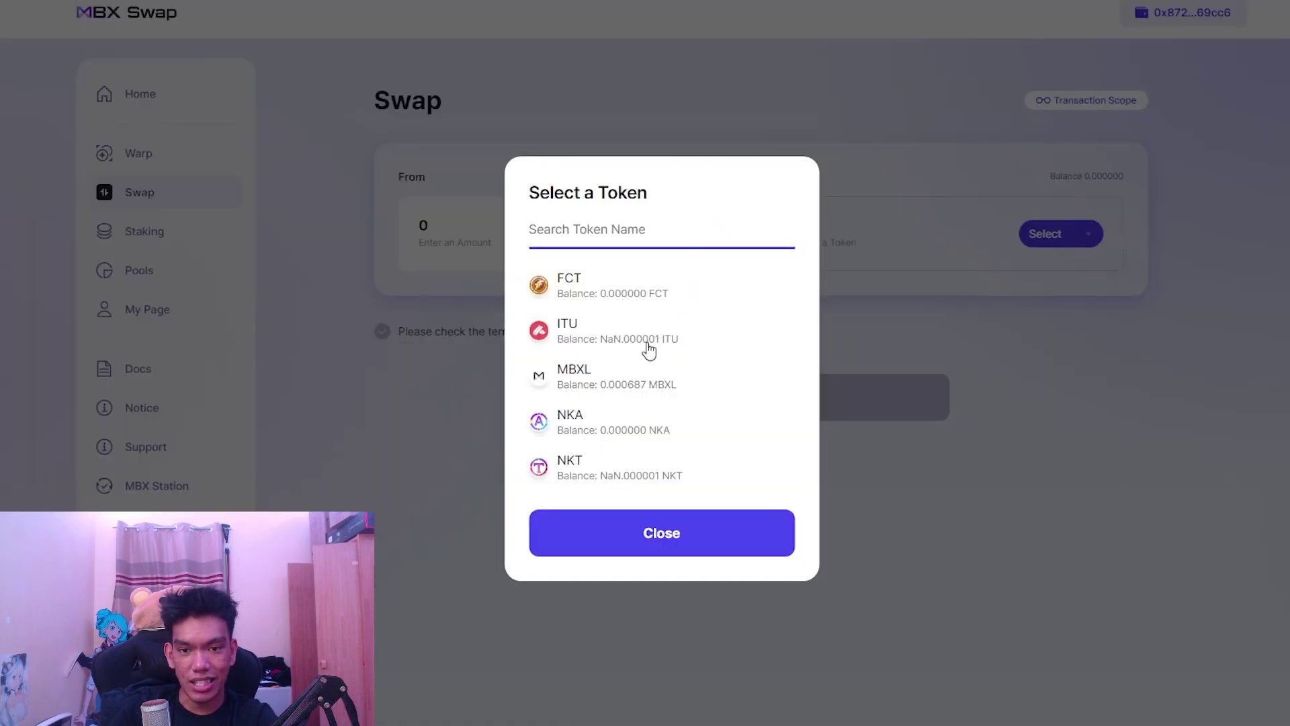
{"action": "left_click", "coordinate": [630, 368]}
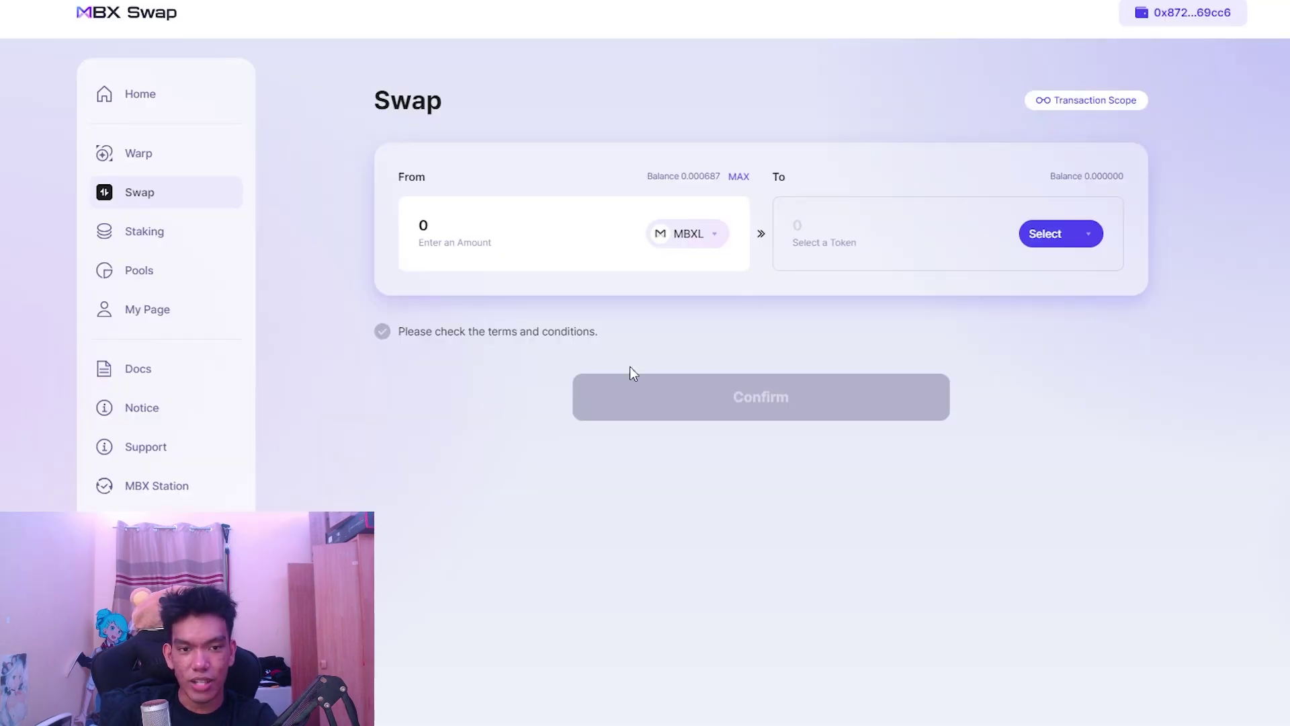
{"action": "left_click", "coordinate": [746, 179]}
{"action": "left_click", "coordinate": [1085, 231]}
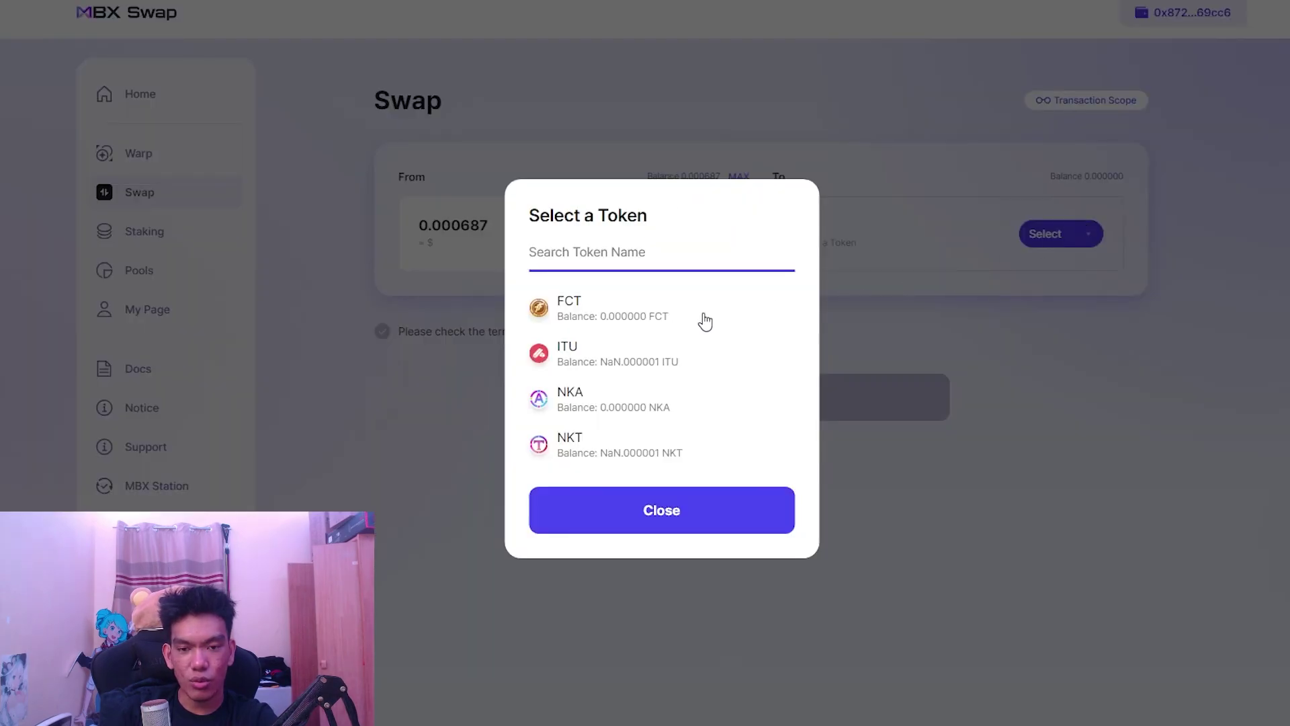
{"action": "left_click", "coordinate": [679, 522]}
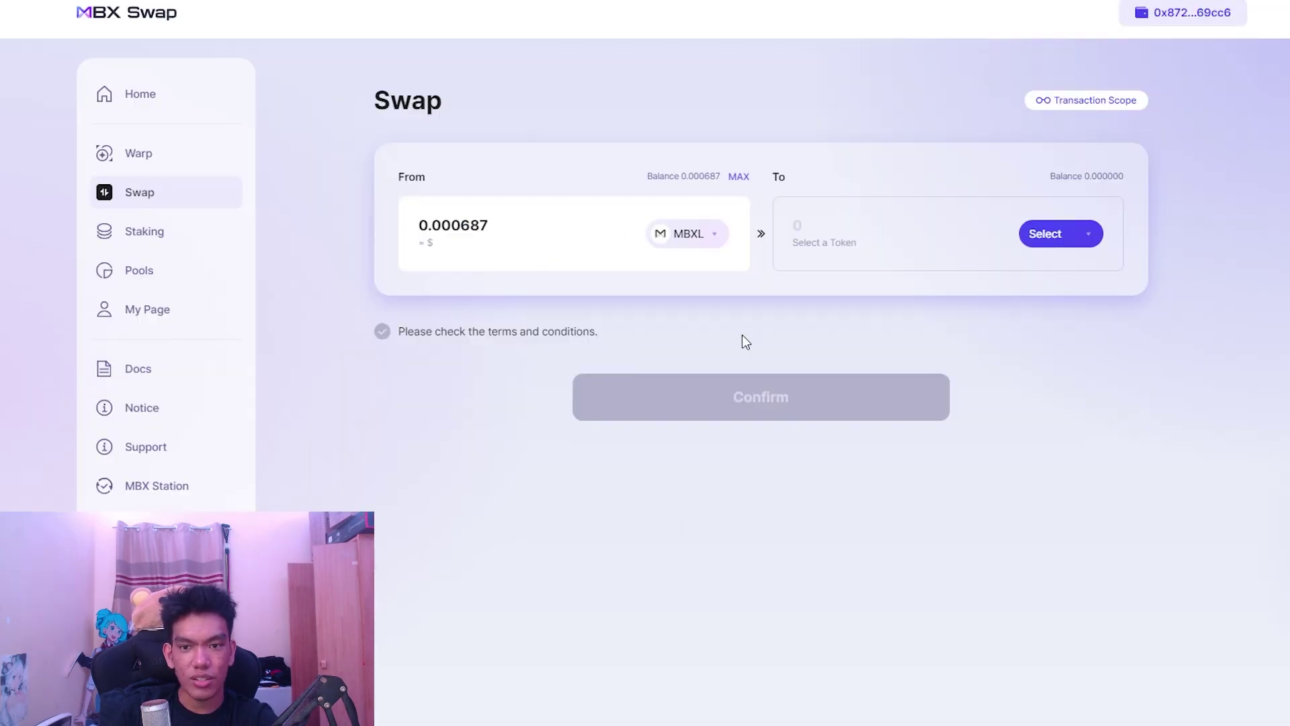
Step: Return to Warp and set up a Klaytn (KIP-7) conversion of the maximum MBX balance to MBXL
{"action": "left_click", "coordinate": [182, 166]}
{"action": "left_click", "coordinate": [524, 235]}
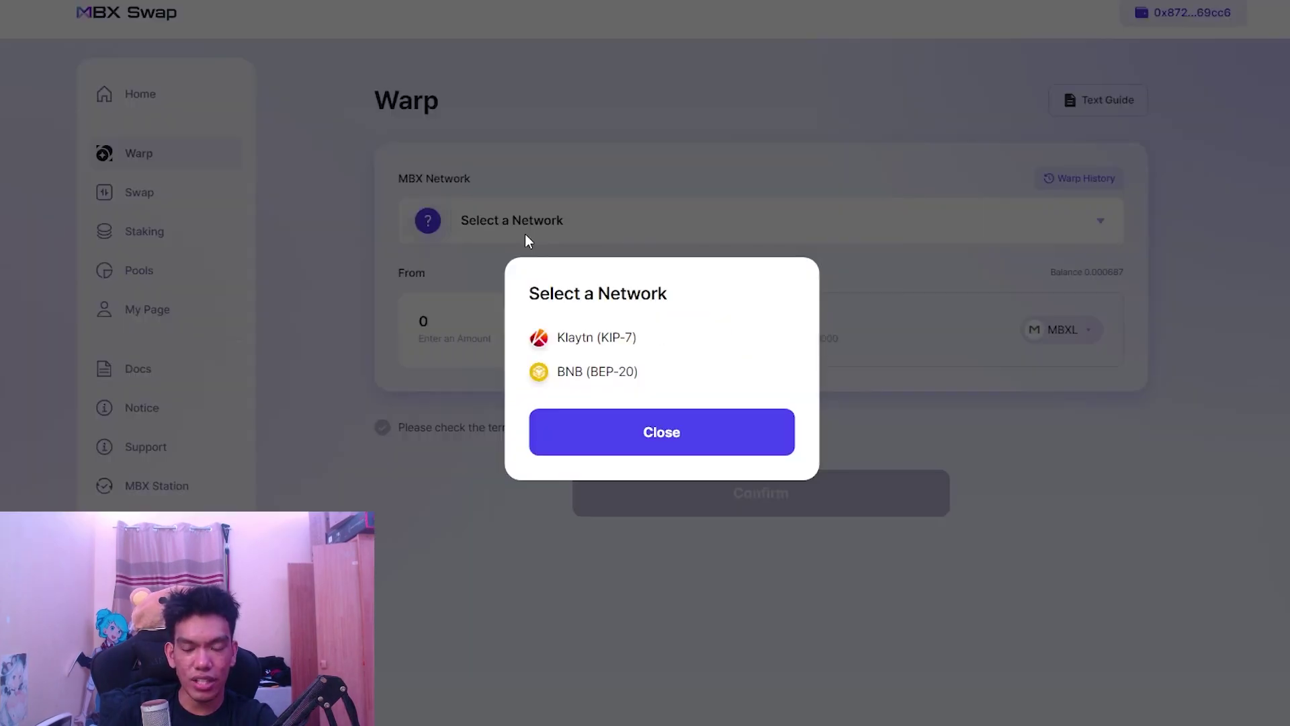
{"action": "left_click", "coordinate": [597, 339]}
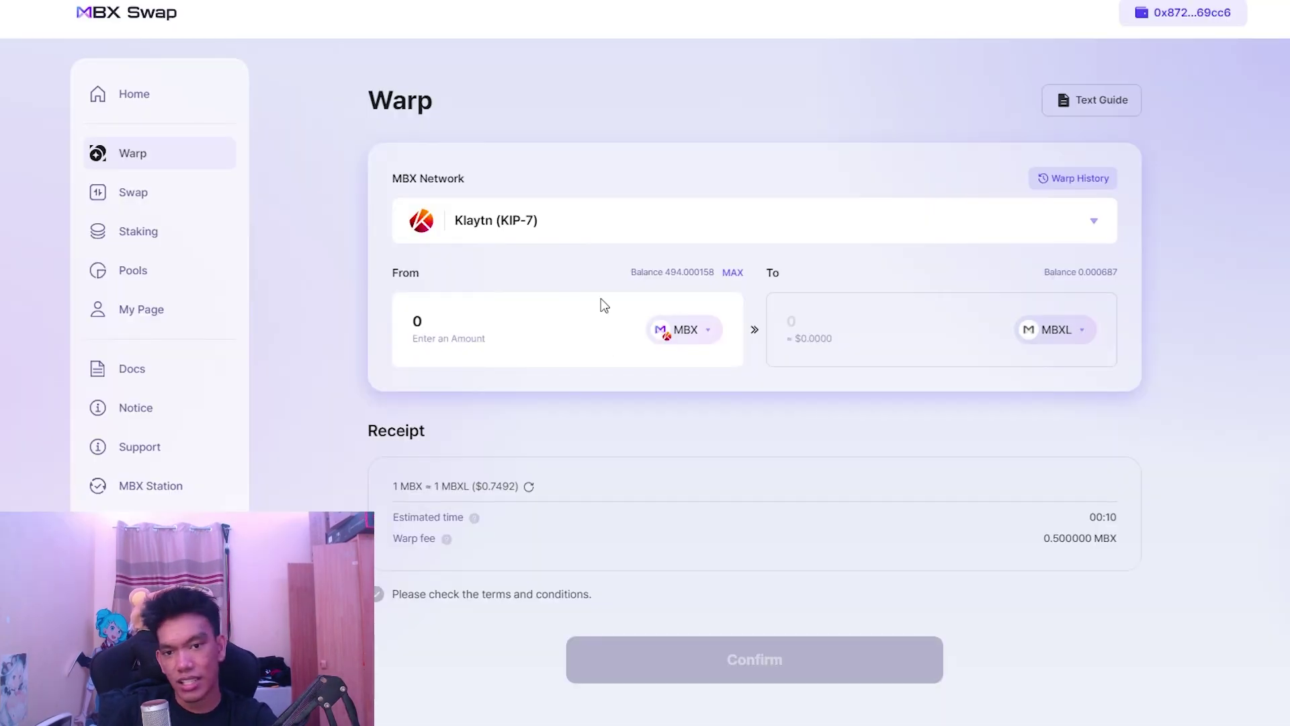
{"action": "left_click", "coordinate": [735, 273]}
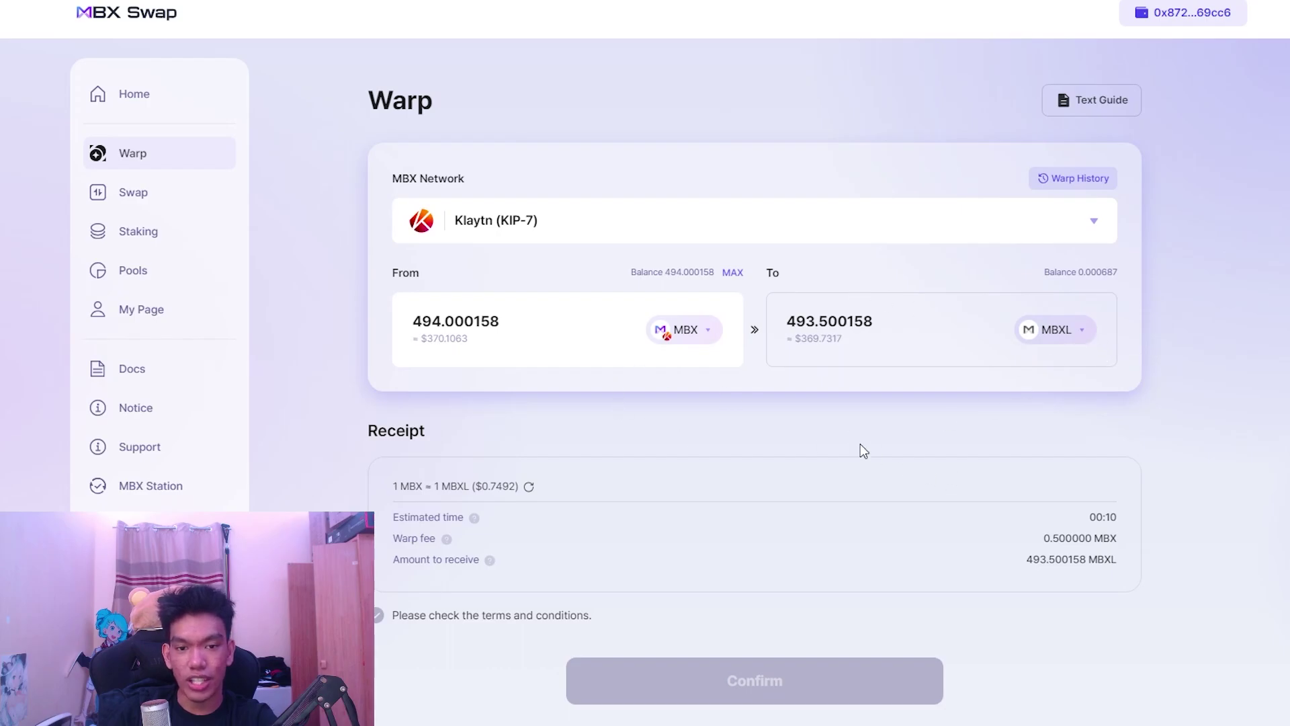
Step: Reverse the warp direction by choosing MBXL as the source, and view the token choices for the receiving side
{"action": "left_click", "coordinate": [682, 338]}
{"action": "left_click", "coordinate": [653, 388]}
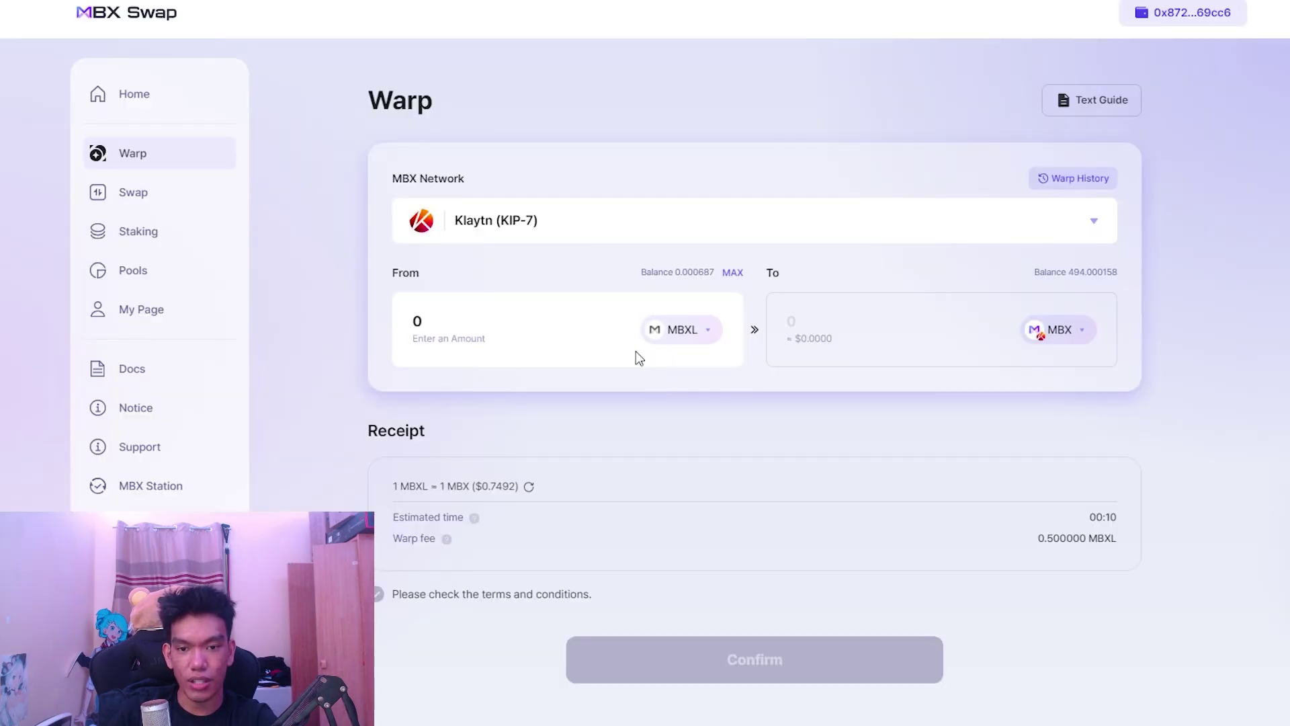
{"action": "left_click", "coordinate": [1069, 332]}
{"action": "left_click", "coordinate": [725, 442]}
{"action": "left_click", "coordinate": [1087, 339]}
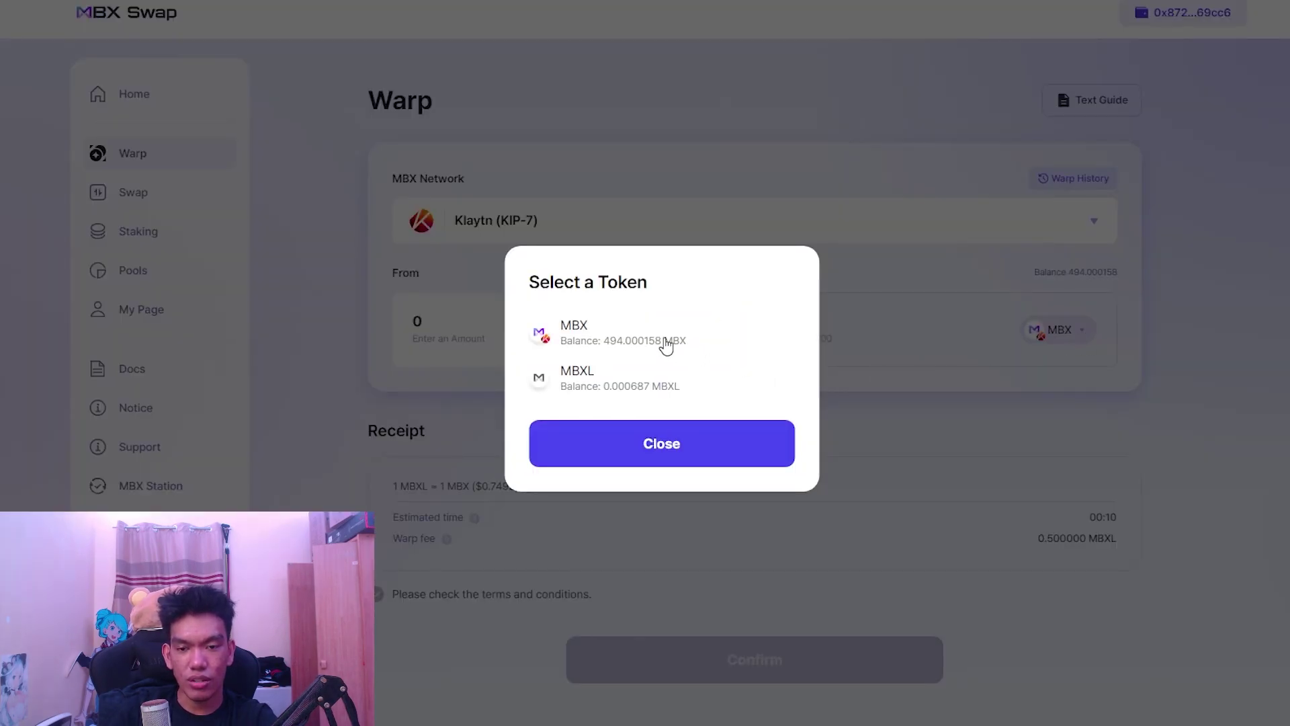
{"action": "left_click", "coordinate": [979, 351]}
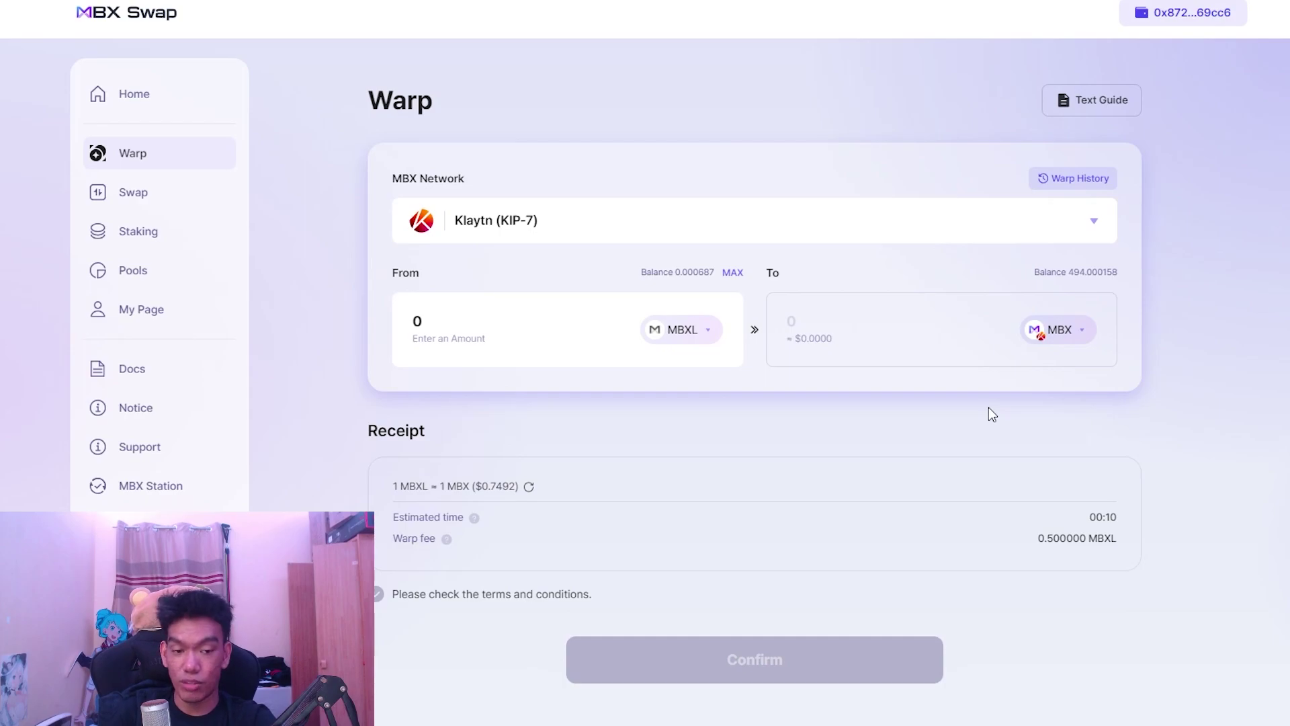
{"action": "mouse_move", "coordinate": [447, 543]}
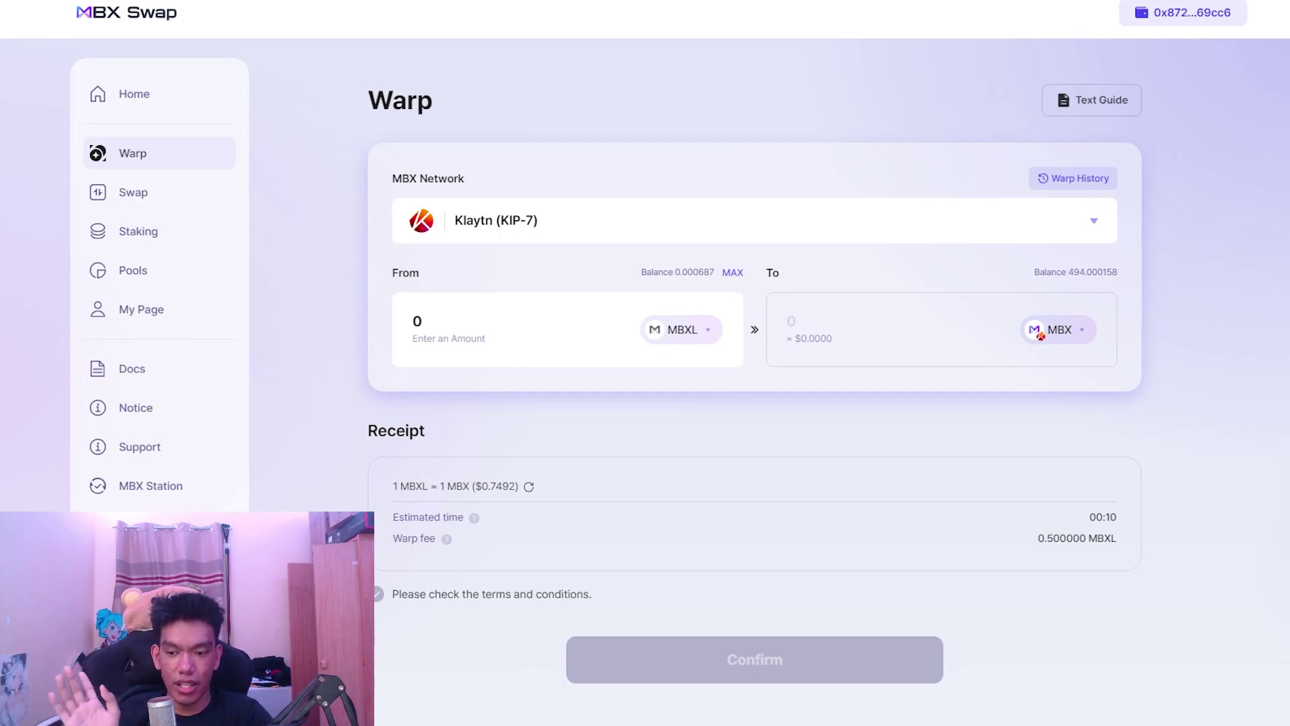
Step: Go to Swap, select MBXL as the source token and look through the target token list without picking one
{"action": "left_click", "coordinate": [140, 198]}
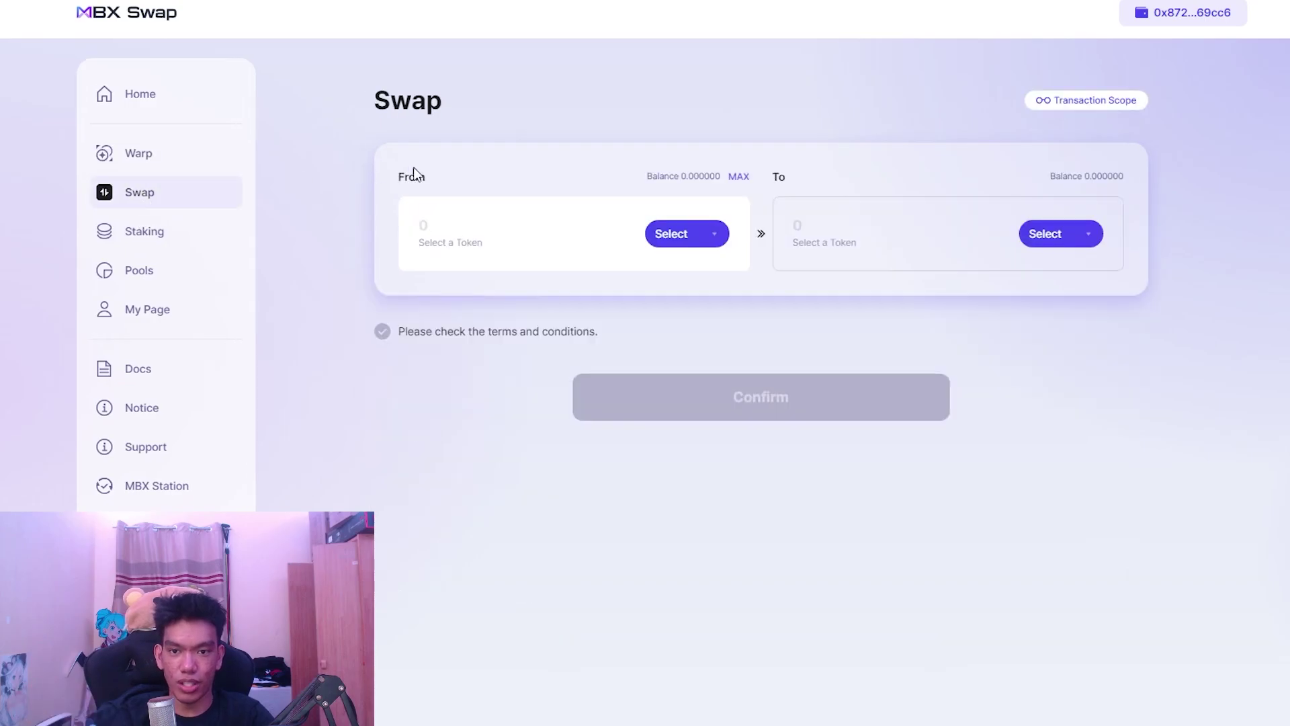
{"action": "left_click", "coordinate": [675, 247]}
{"action": "left_click", "coordinate": [645, 371]}
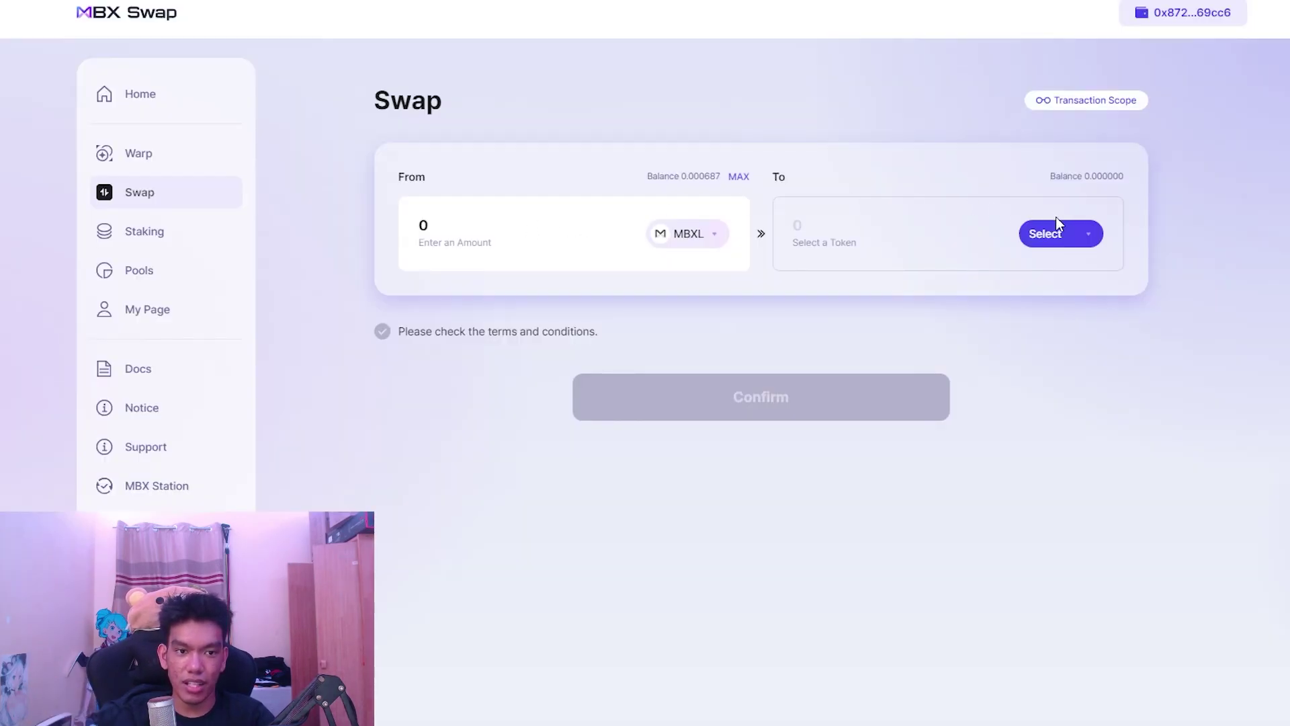
{"action": "left_click", "coordinate": [1038, 232]}
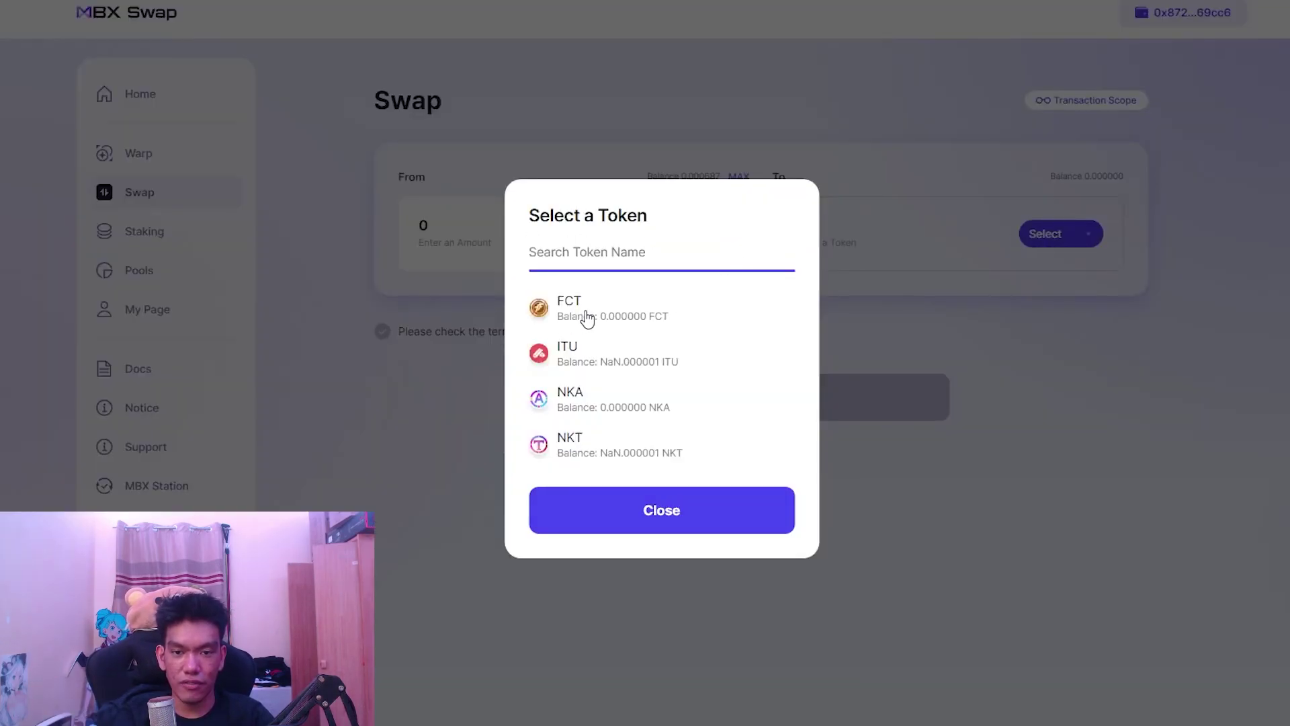
{"action": "left_click", "coordinate": [647, 507]}
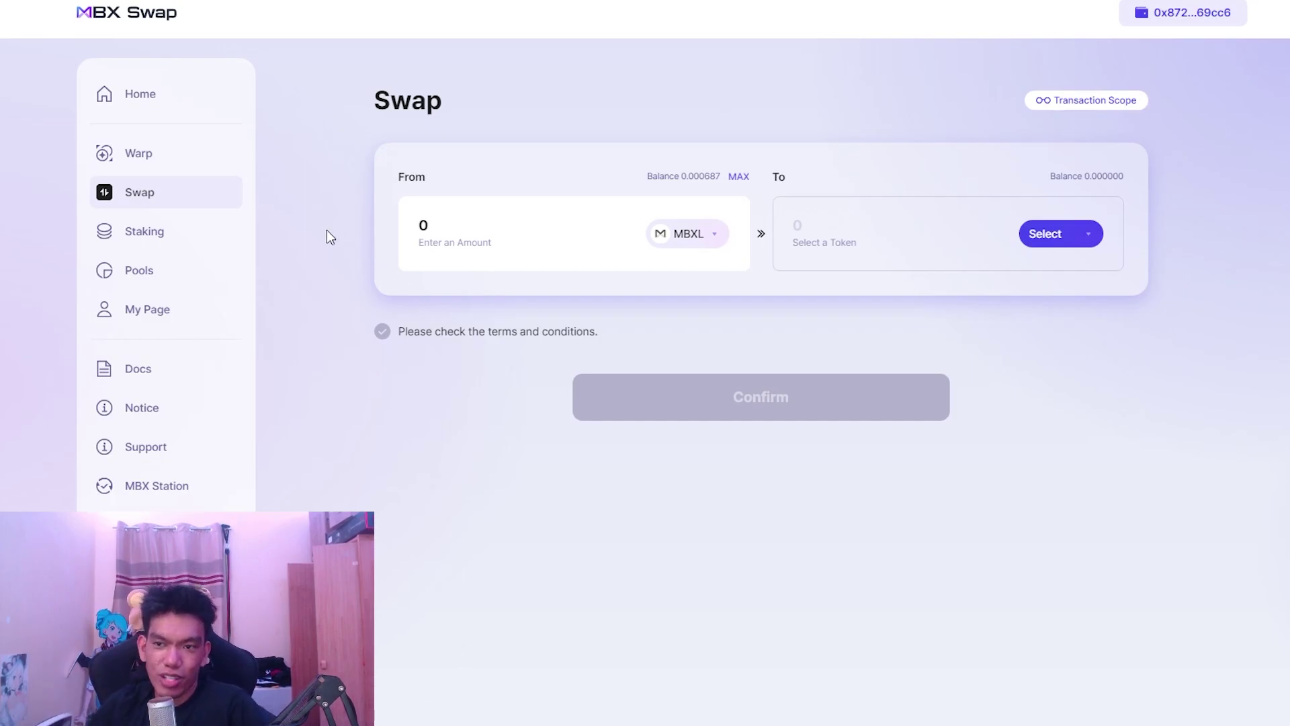
Step: Return to the home page, then examine the Medium guide's sections on the private key, MetaMask account import and Klaytn and BNB network settings
{"action": "left_click", "coordinate": [183, 95]}
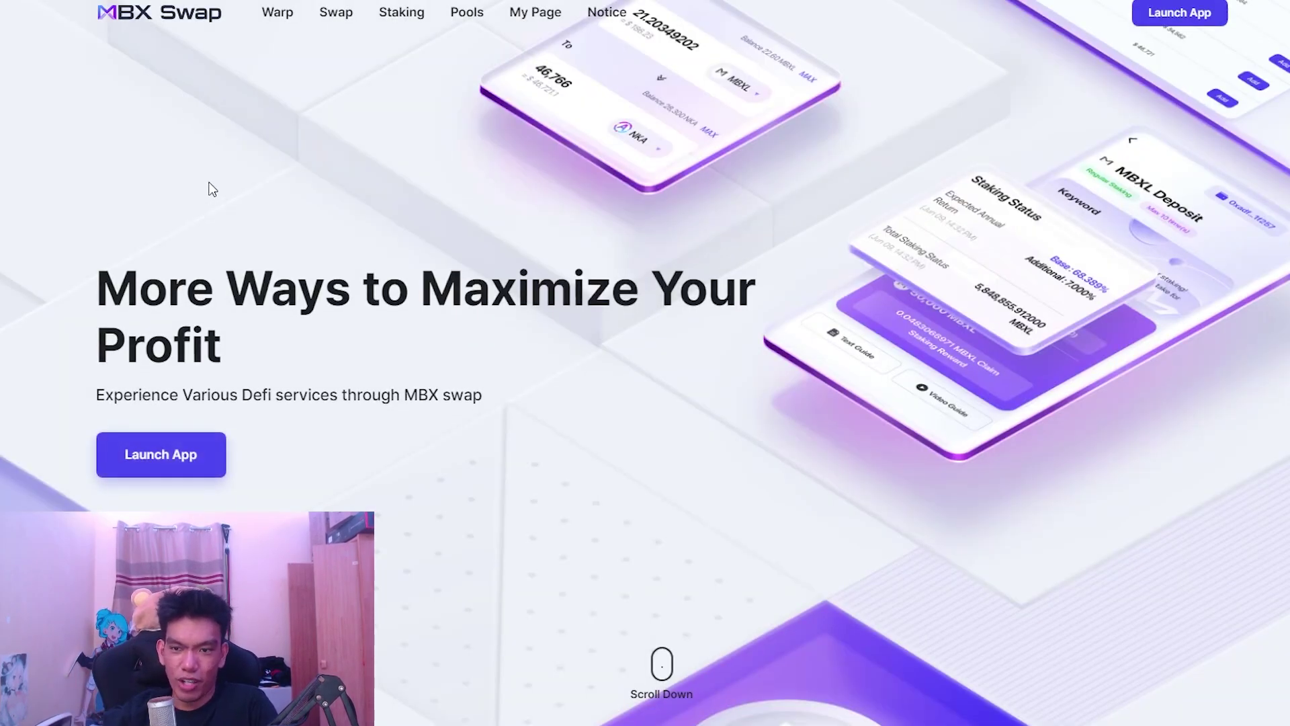
{"action": "scroll", "coordinate": [208, 188], "scroll_direction": "down", "scroll_amount": 15}
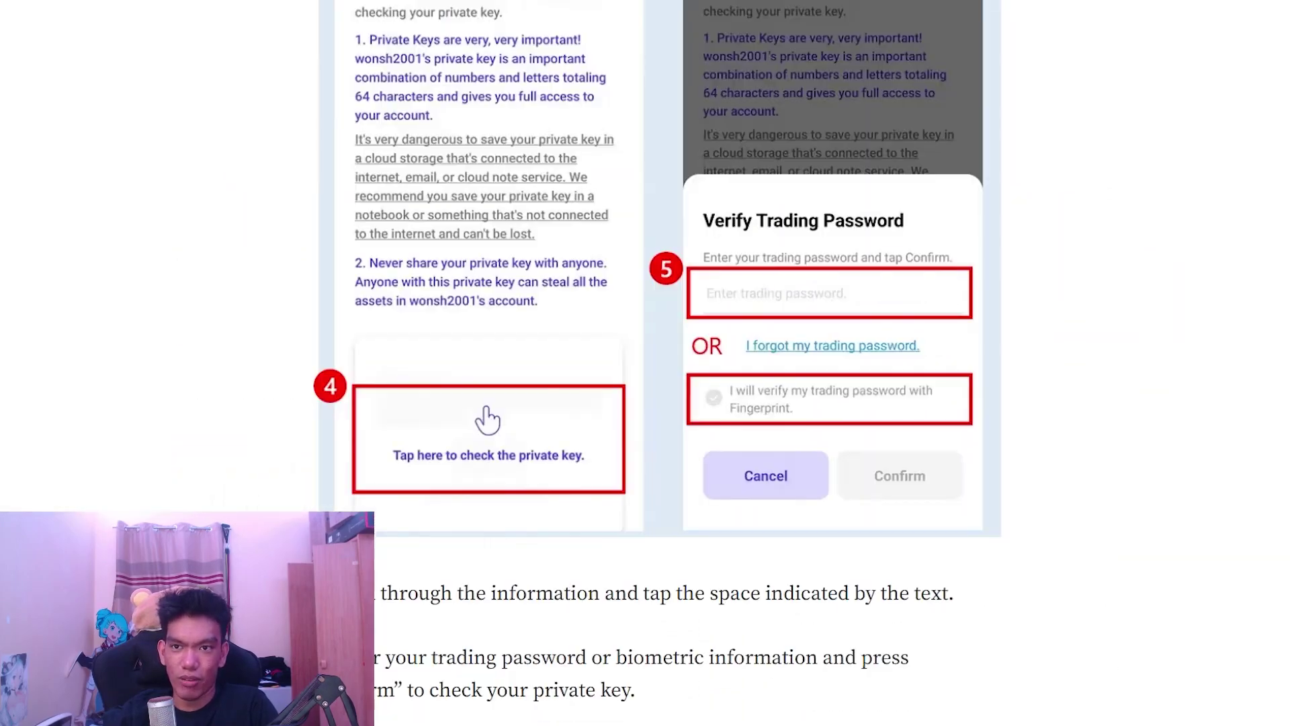
{"action": "scroll", "coordinate": [272, 182], "scroll_direction": "up", "scroll_amount": 10}
{"action": "scroll", "coordinate": [272, 182], "scroll_direction": "down", "scroll_amount": 20}
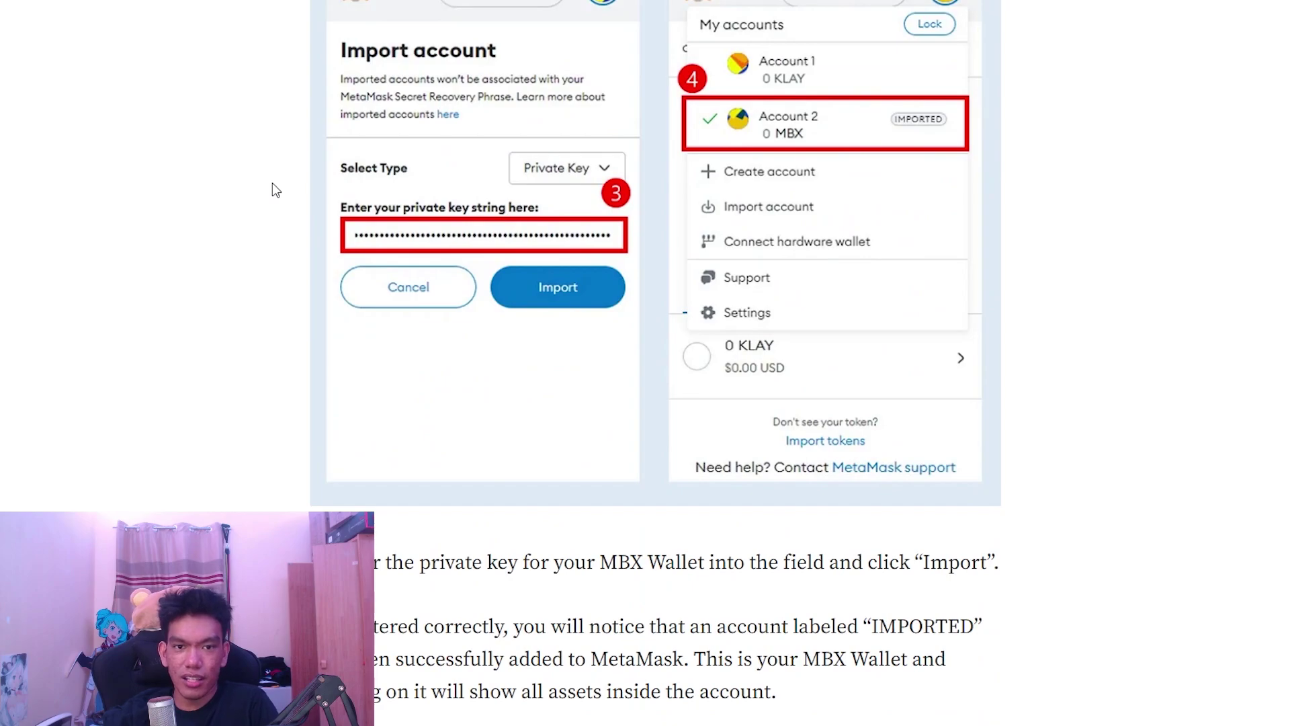
{"action": "scroll", "coordinate": [272, 183], "scroll_direction": "down", "scroll_amount": 2}
{"action": "scroll", "coordinate": [272, 182], "scroll_direction": "up", "scroll_amount": 10}
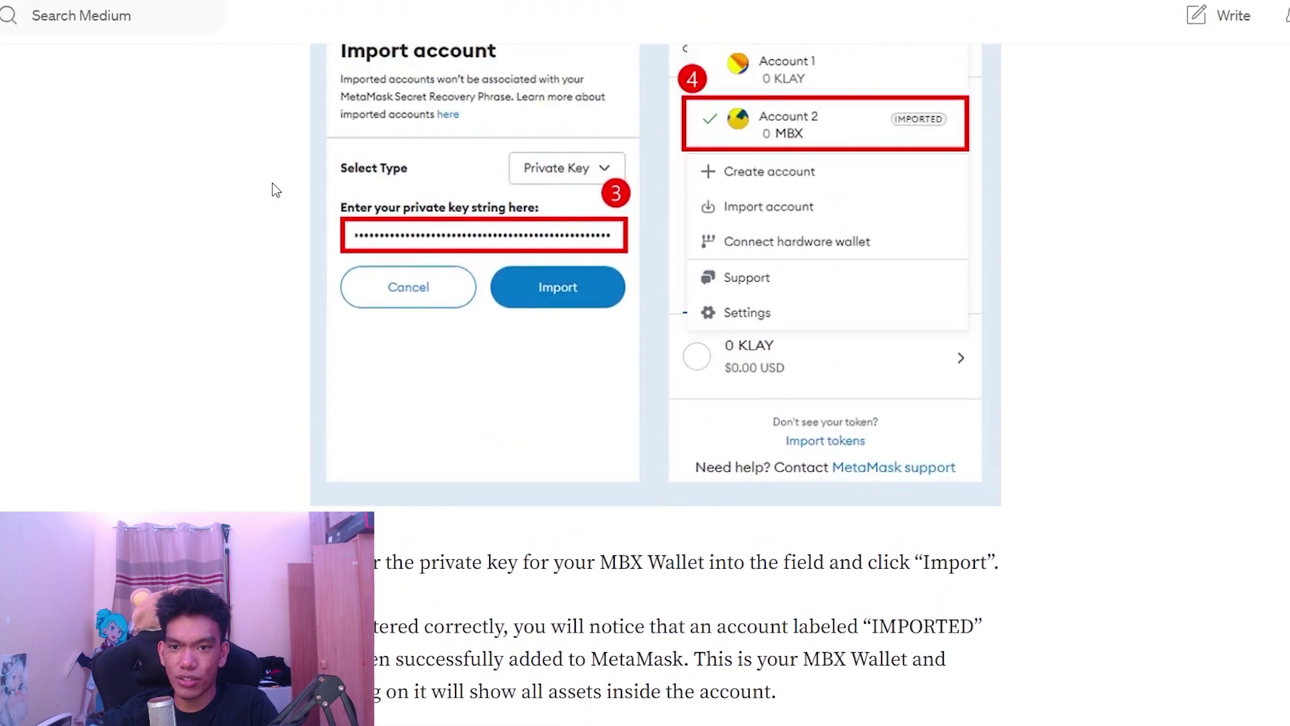
{"action": "scroll", "coordinate": [272, 183], "scroll_direction": "down", "scroll_amount": 15}
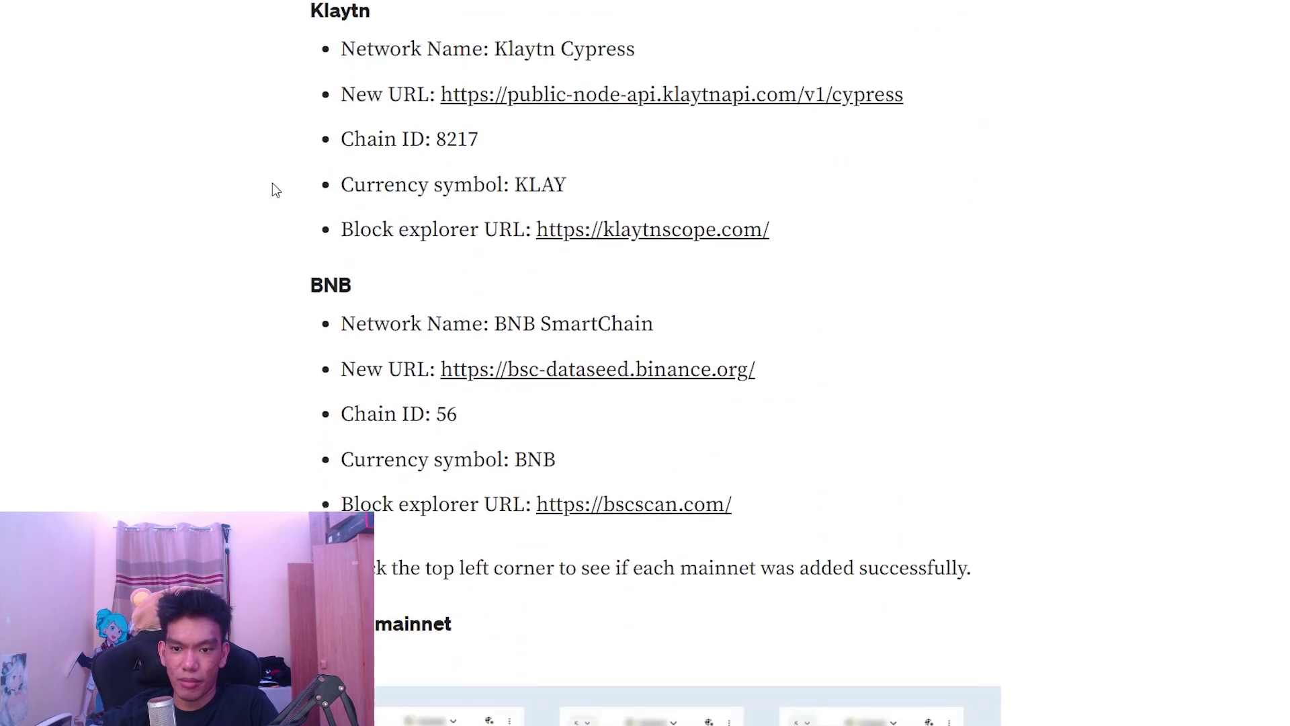